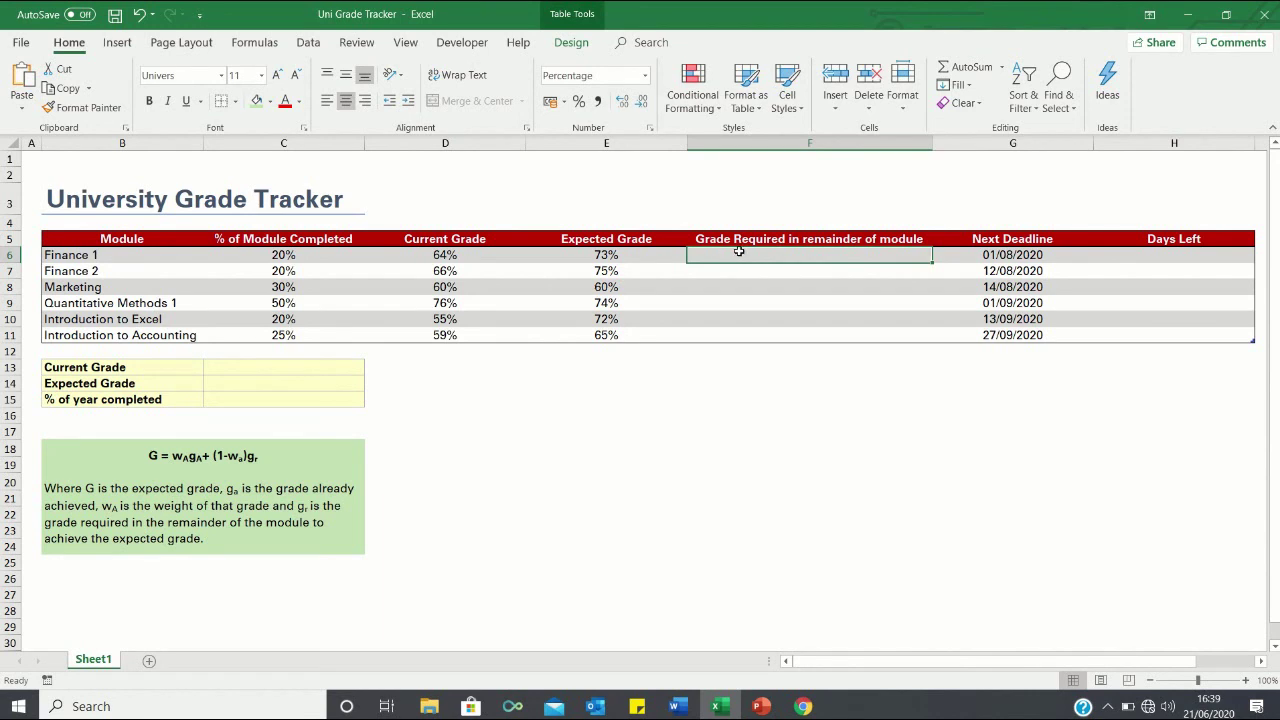
Enter =(Expected − Current × % Completed)/(1 − % Completed) in F6, giving Finance 1 a 75% Grade Required.
type("=(")
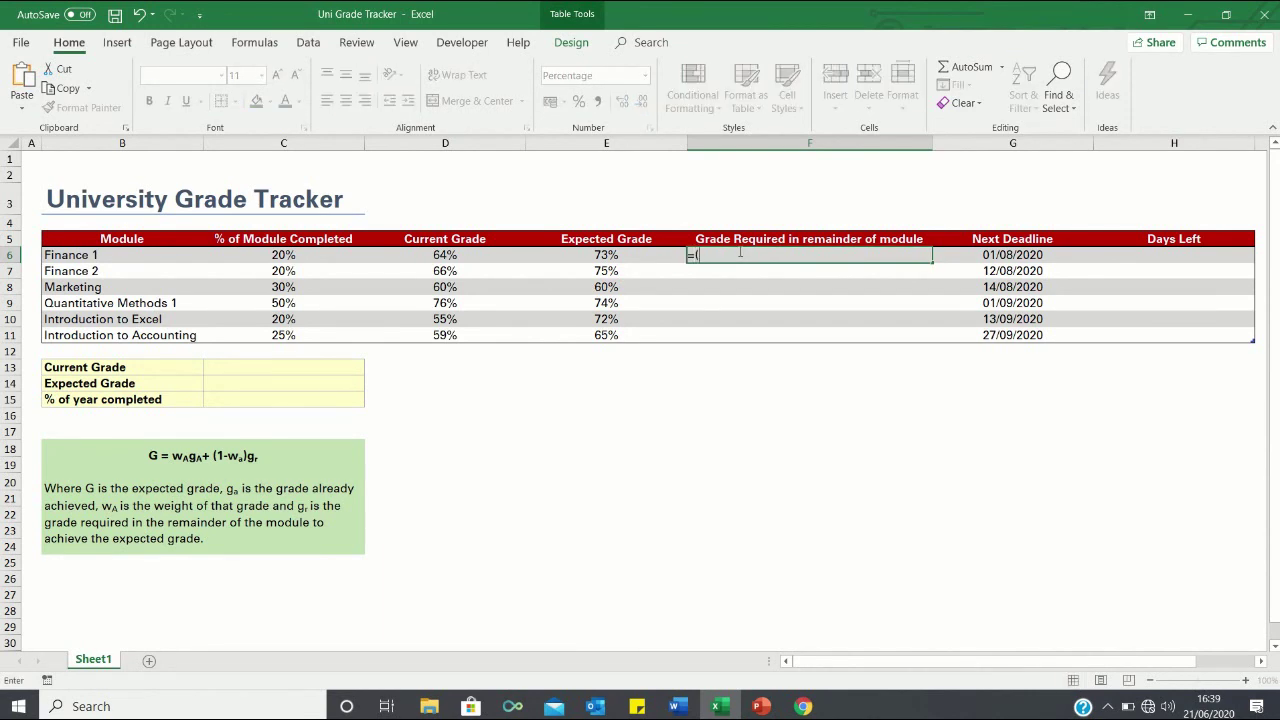
left_click(567, 257)
type("-")
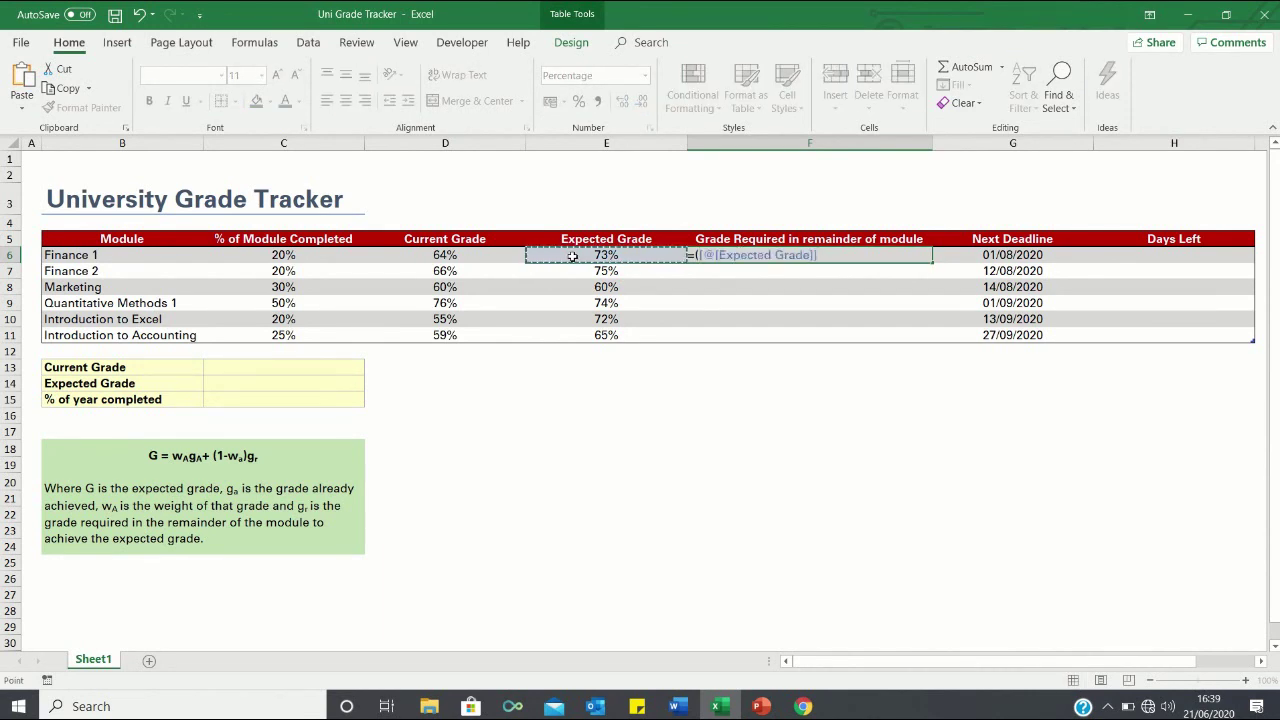
type("(")
left_click(477, 257)
type("*")
left_click(329, 257)
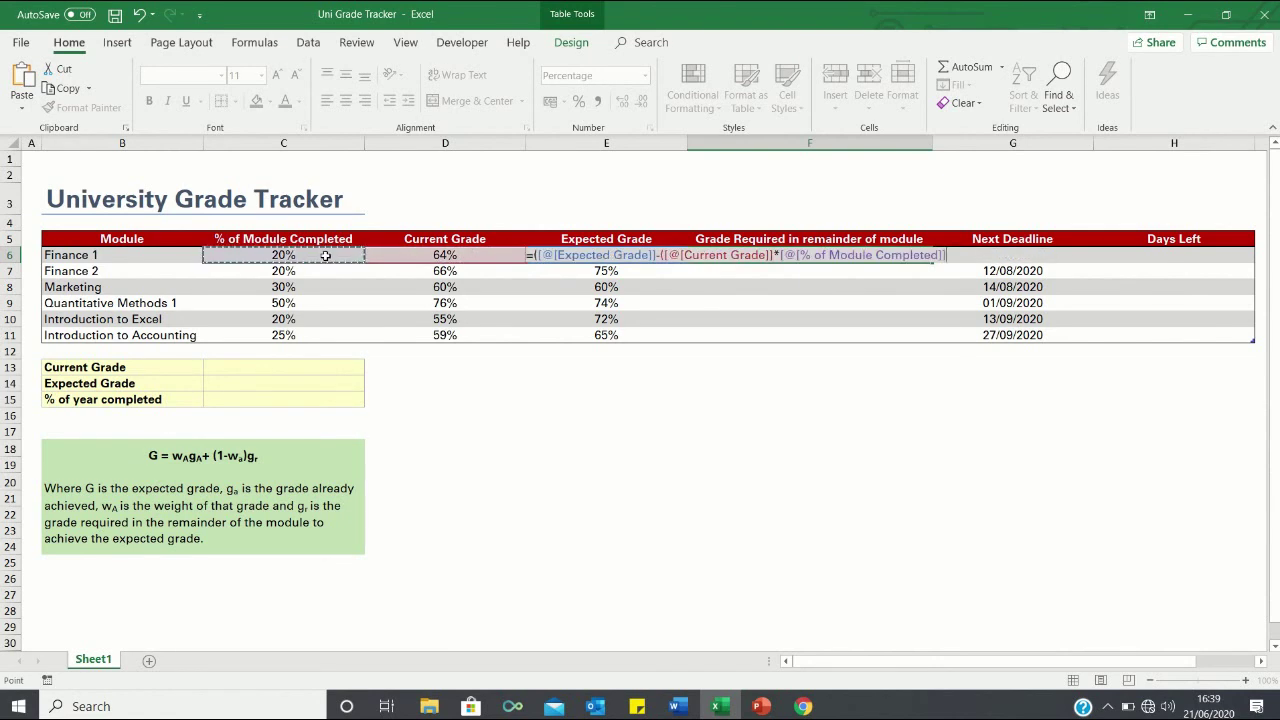
type("))/")
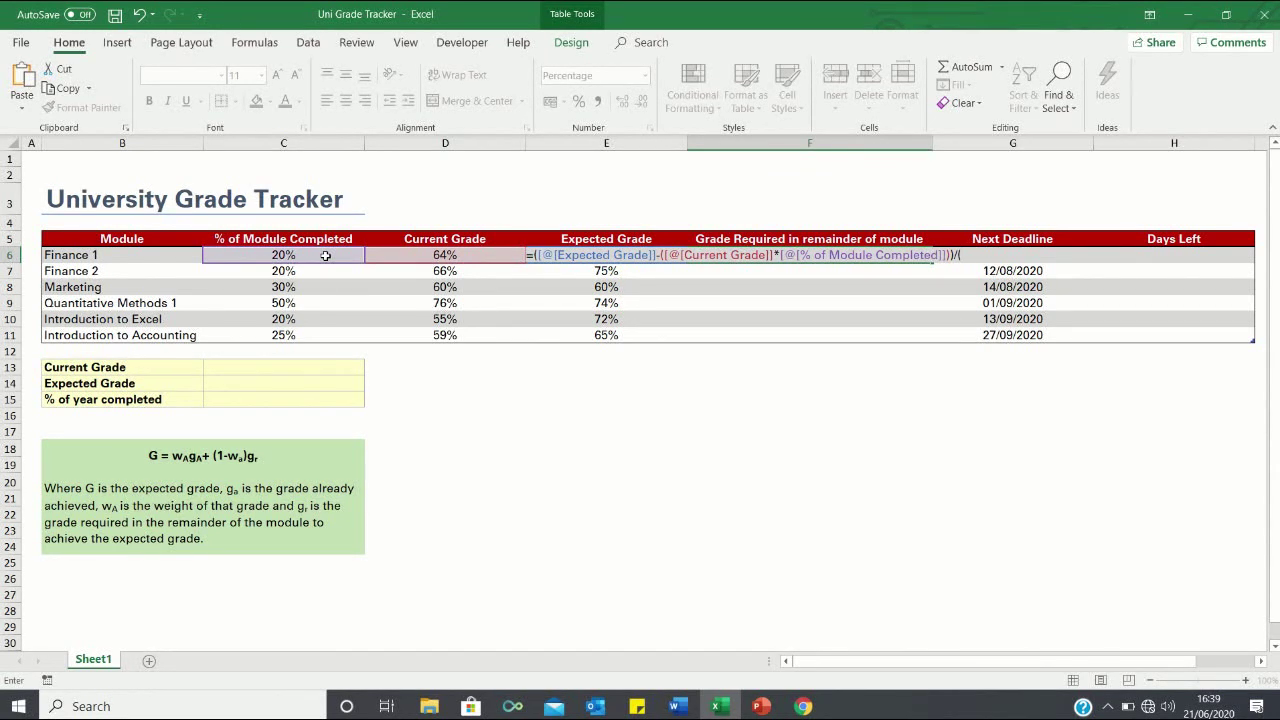
type("(1-")
left_click(289, 256)
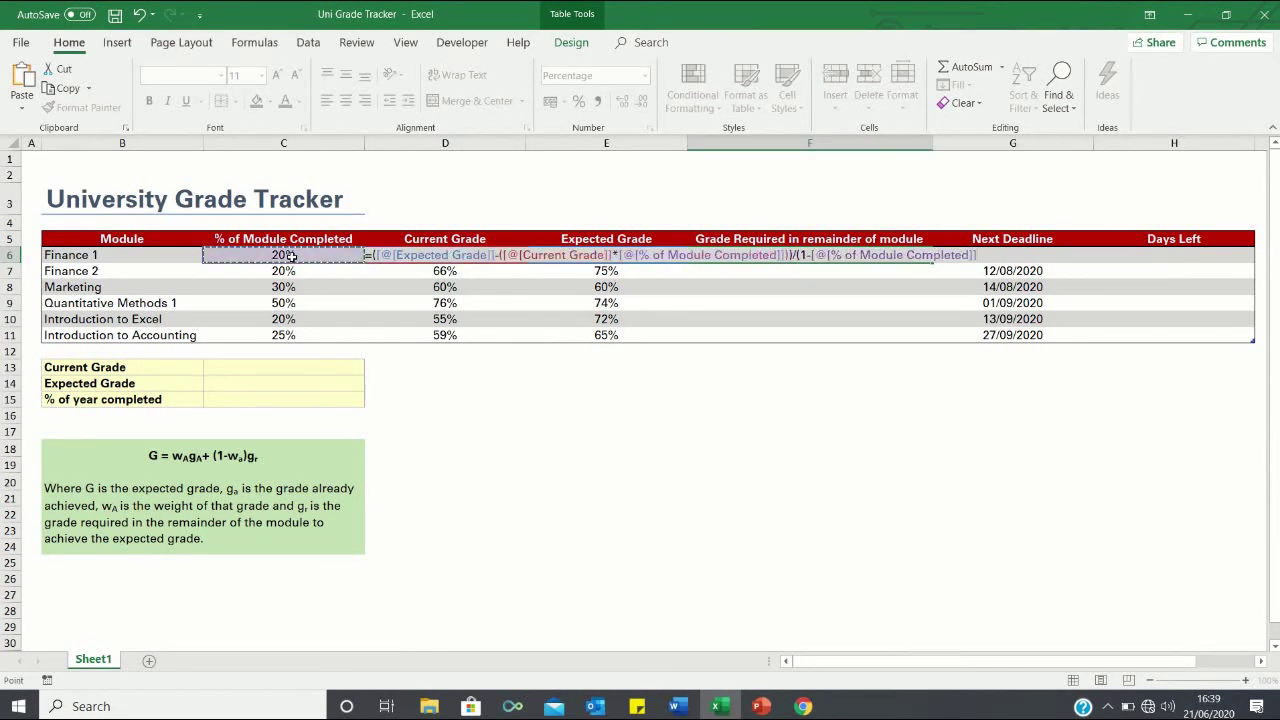
key("Return")
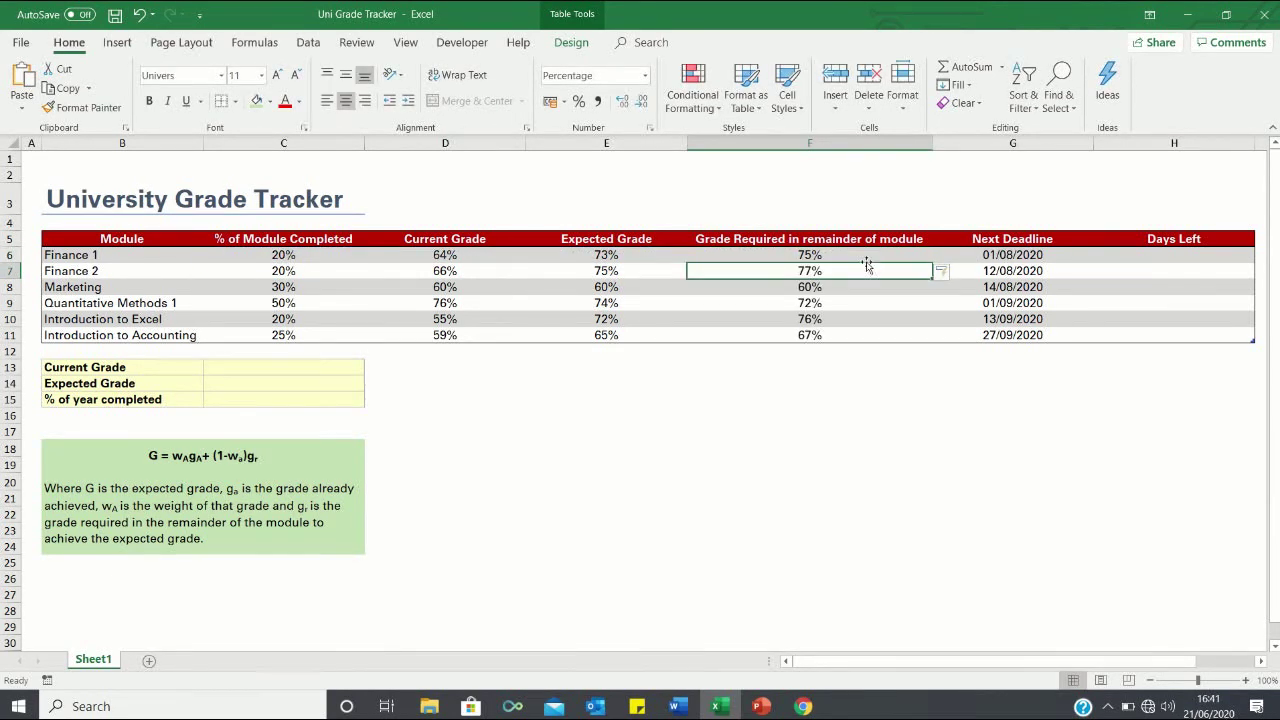
left_click(857, 255)
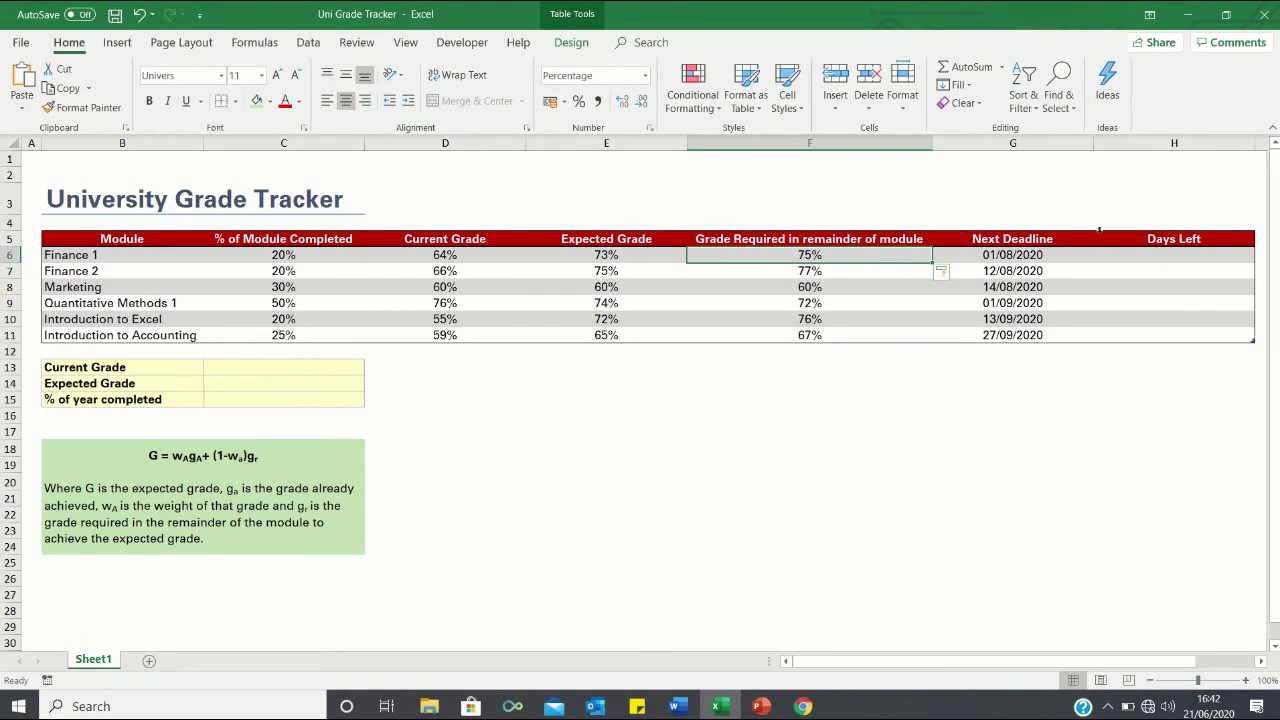
Enter =[@[Next Deadline]]-TODAY() in H6 to fill Days Left, then select H6:H11.
left_click(1149, 251)
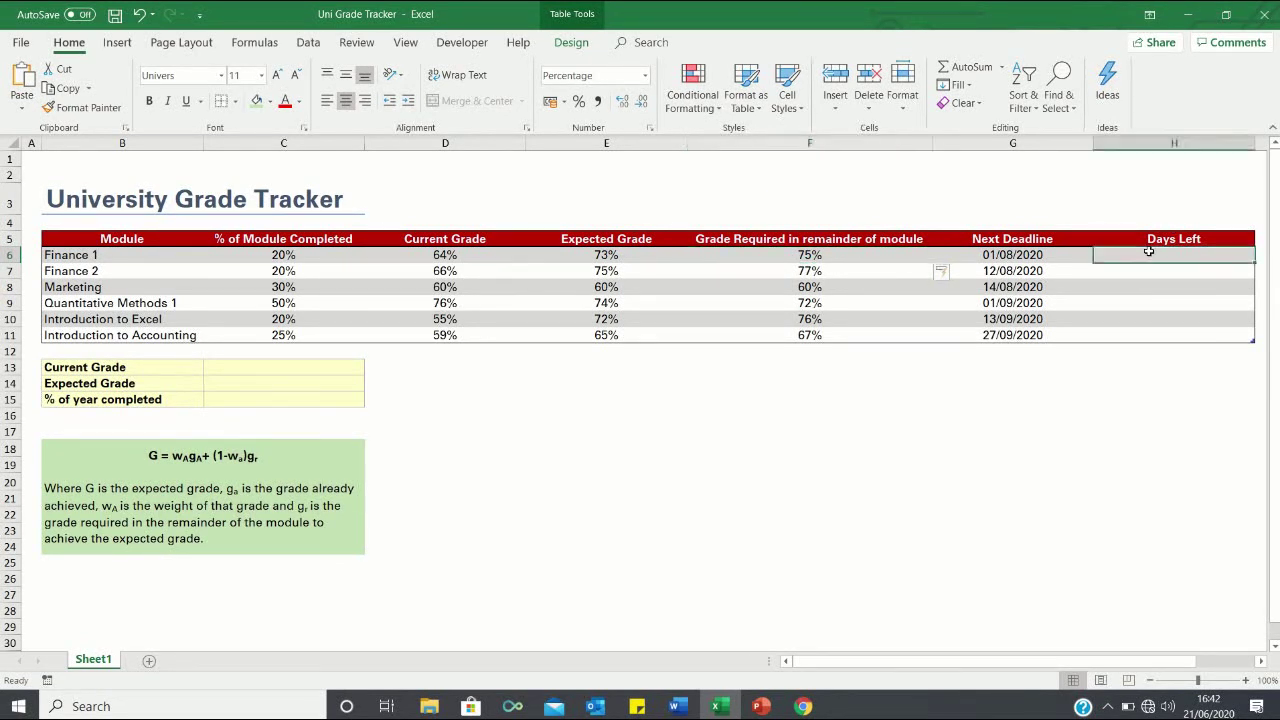
type("=")
key("Left")
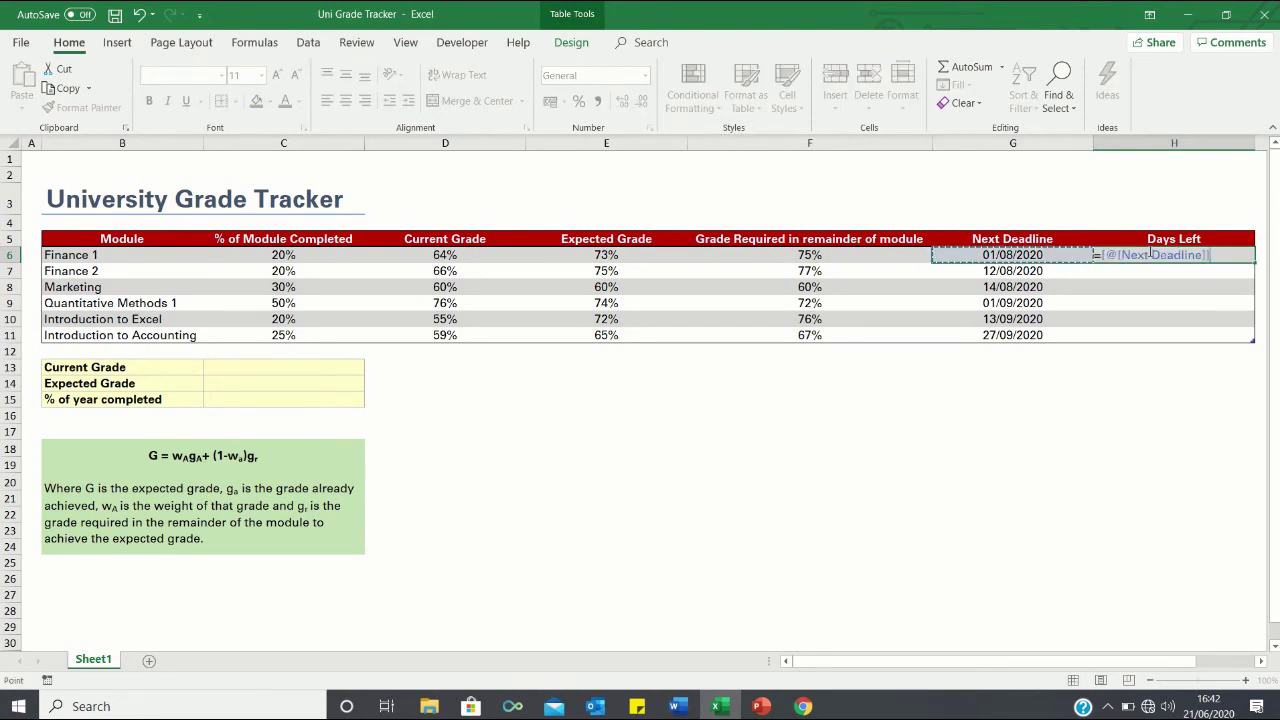
type("-today()")
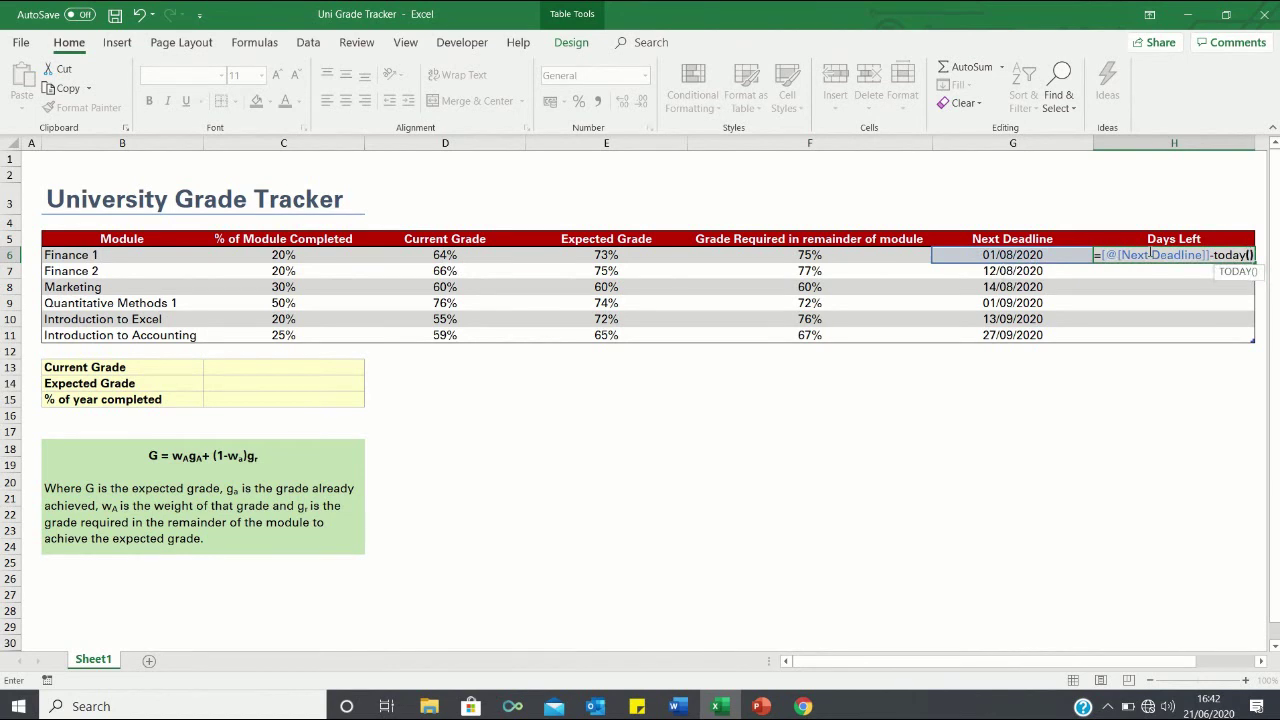
key("Return")
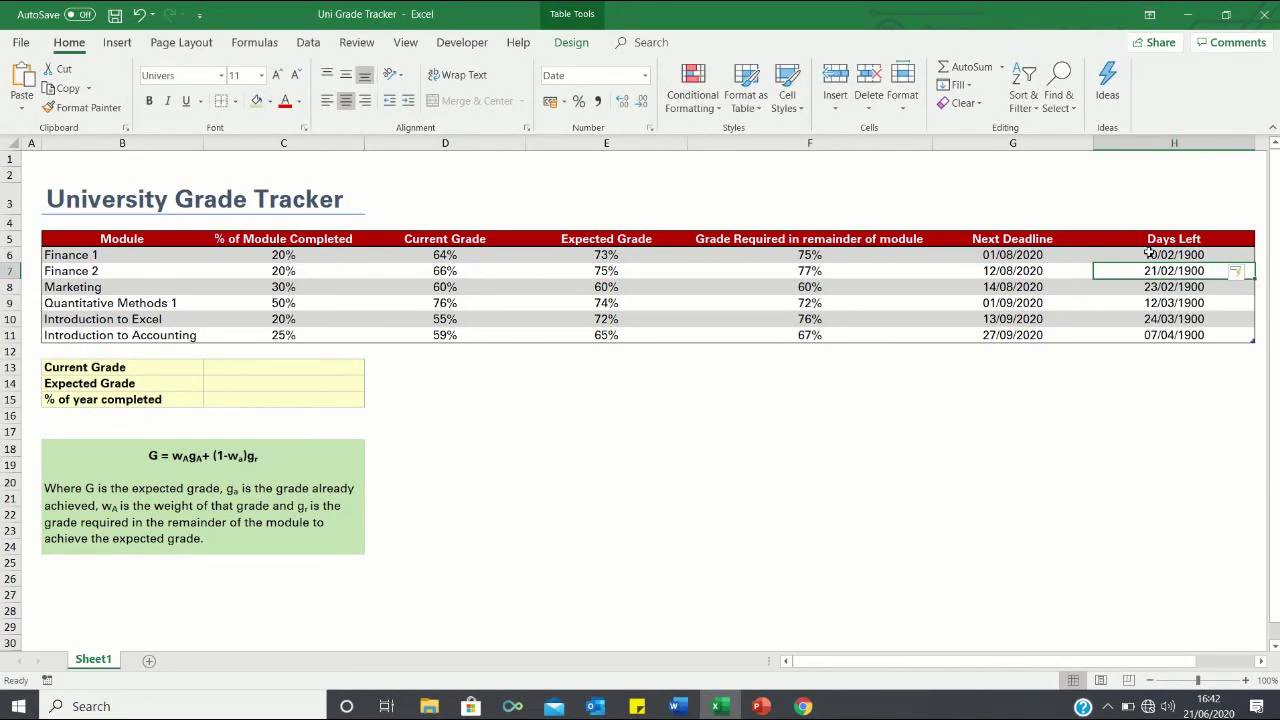
left_click_drag(1168, 256, 1170, 336)
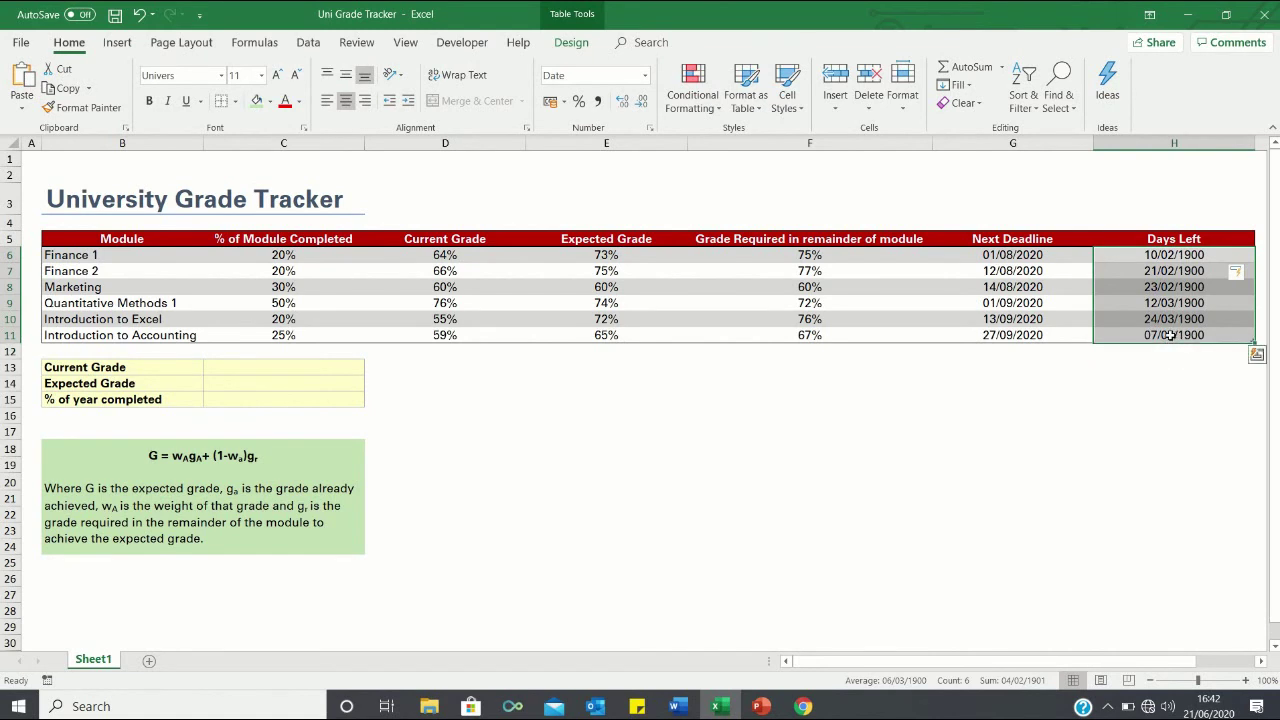
Format H6:H11 as General so Days Left shows counts like 41 and 52, then select C13.
key("ctrl+1")
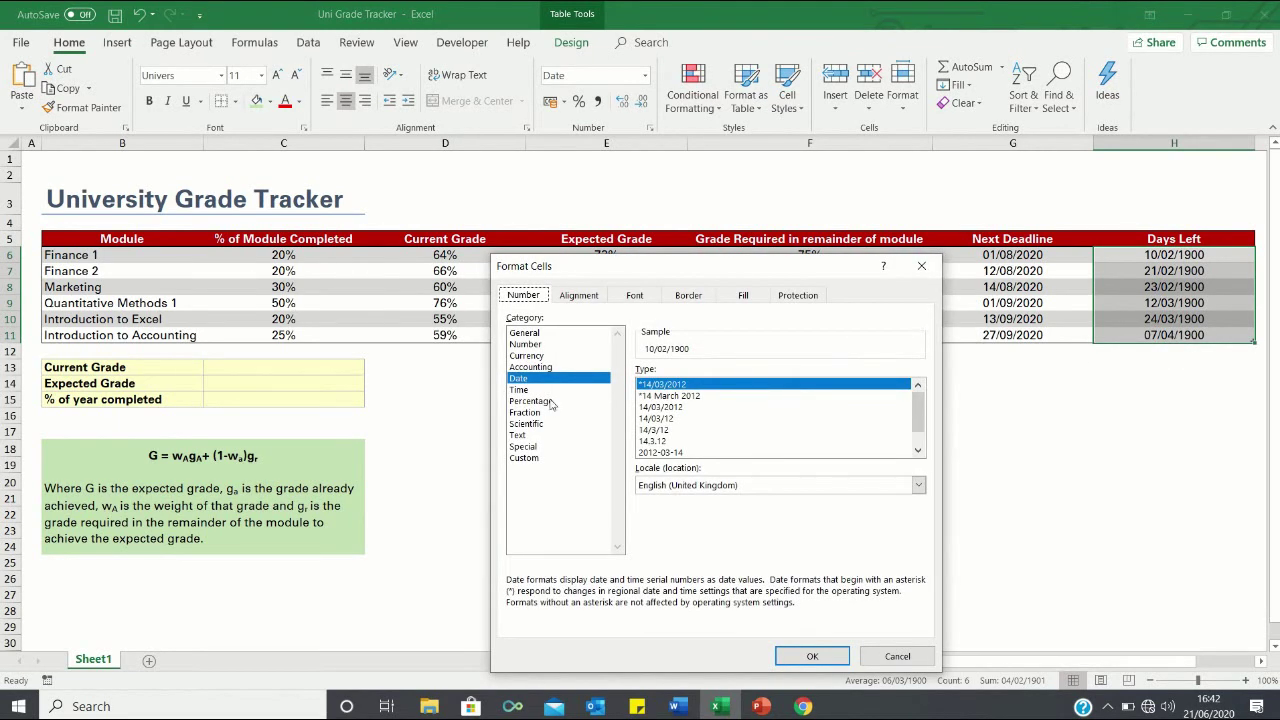
left_click(534, 336)
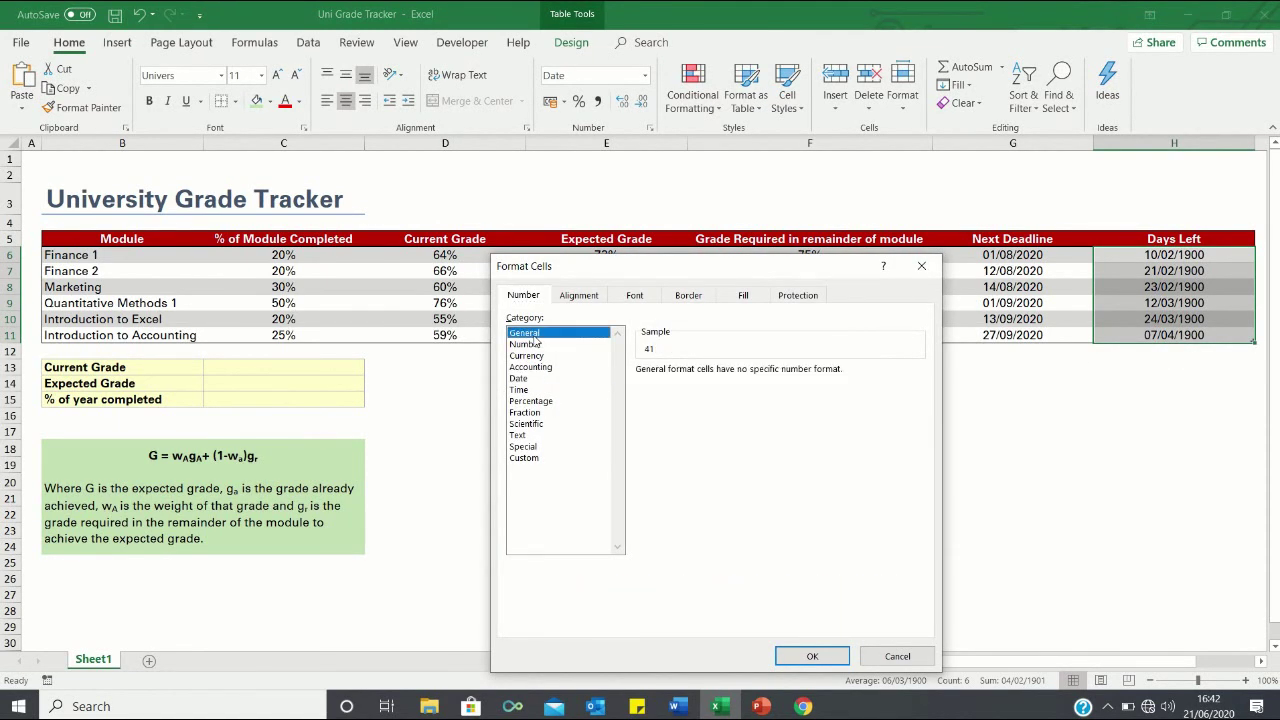
key("Return")
left_click(1193, 256)
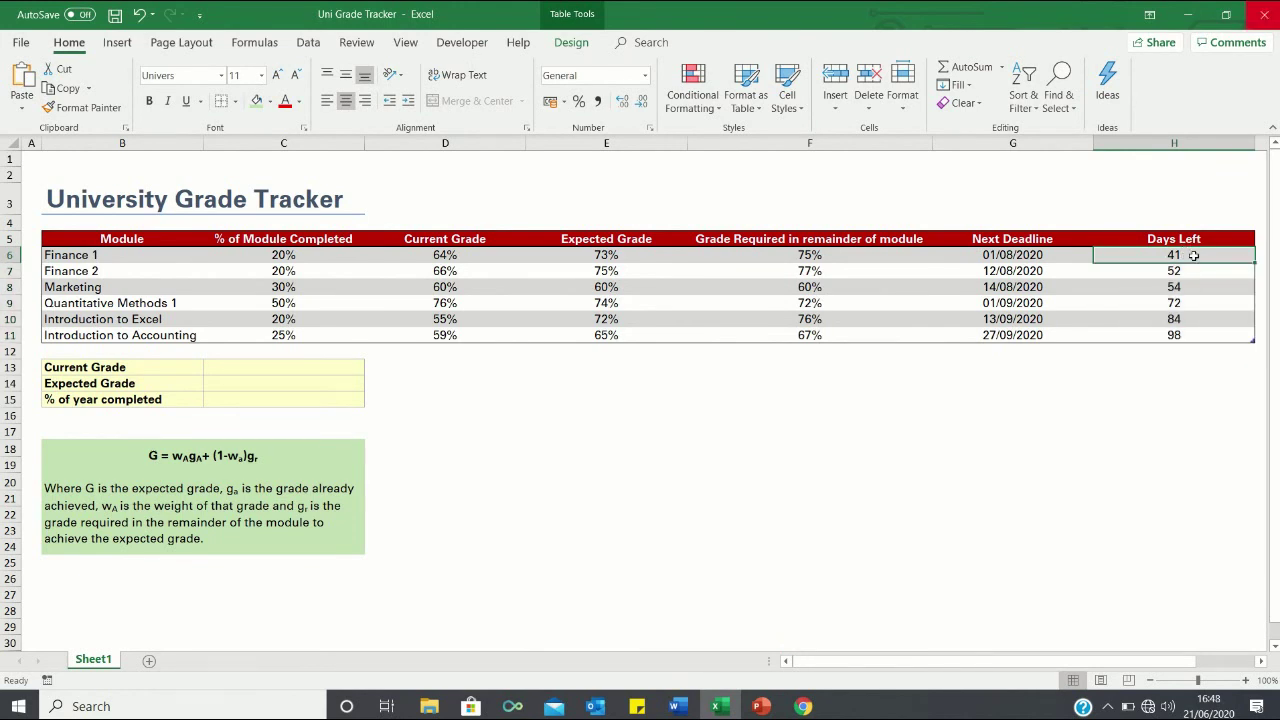
left_click(261, 367)
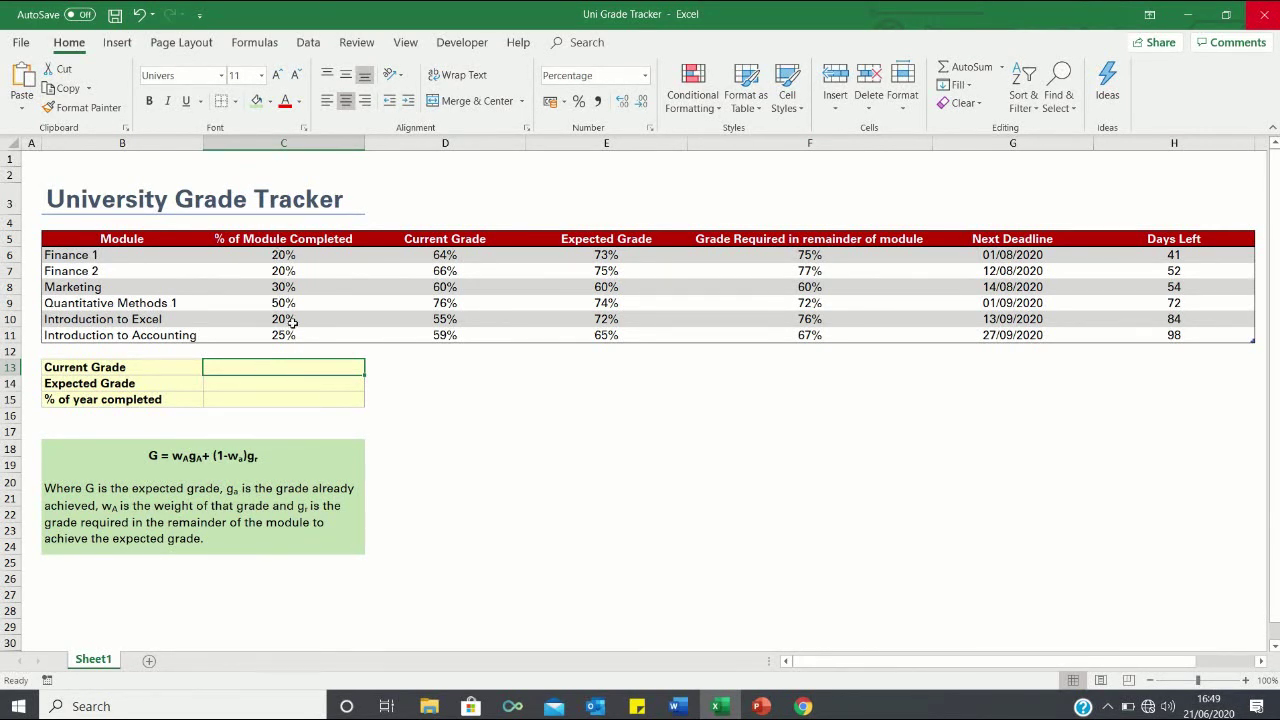
Enter =SUMPRODUCT(% Completed, Current Grade)/SUM(% Completed) in C13, giving a 65.3% Current Grade.
type("=")
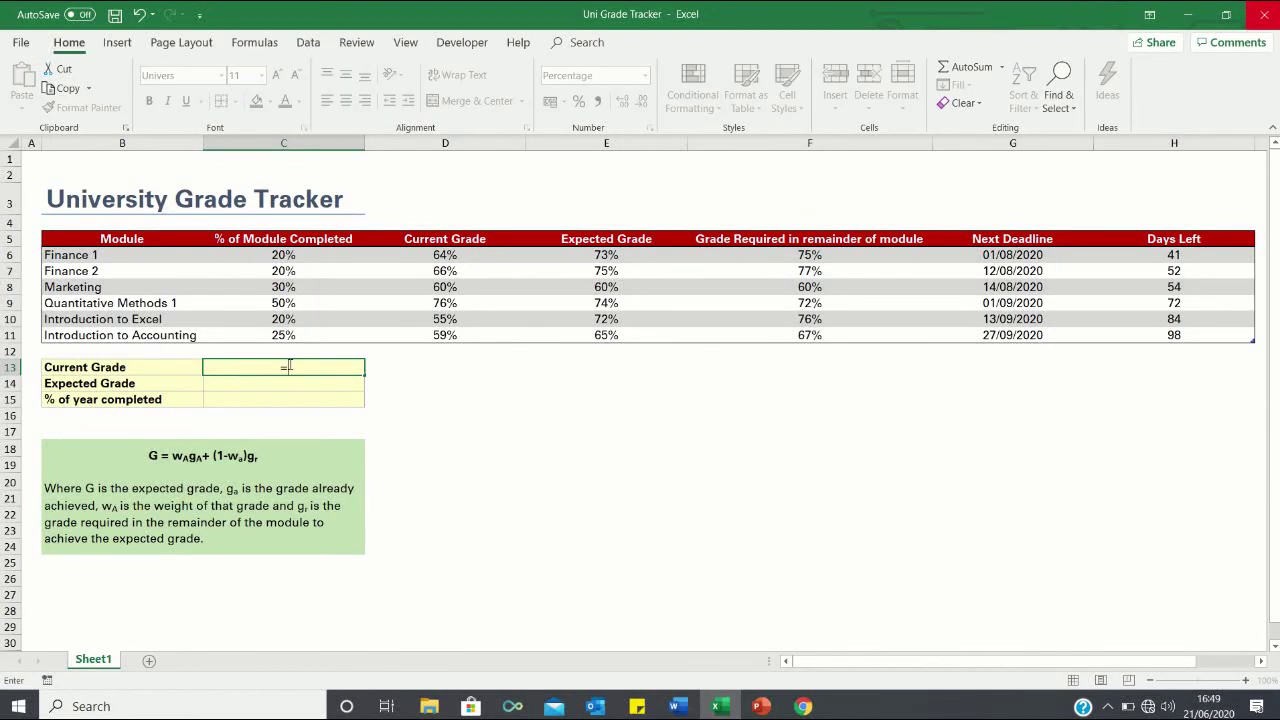
type("sumproduct(")
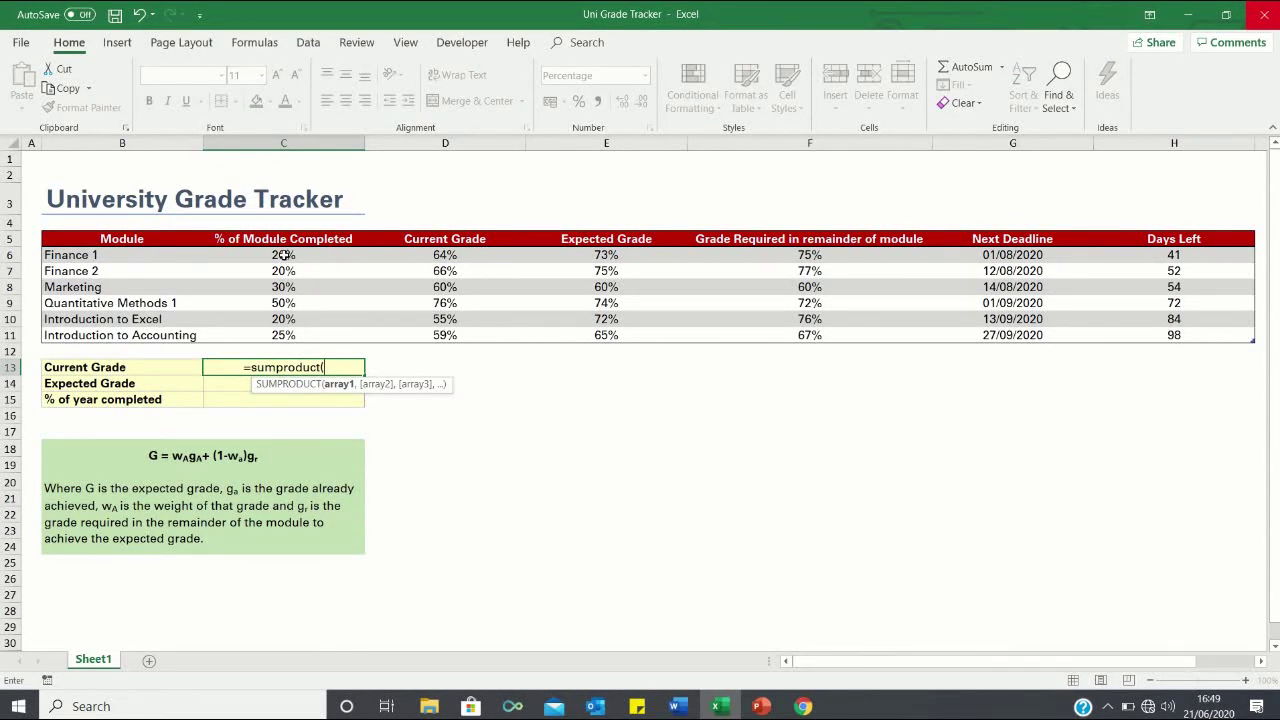
left_click_drag(284, 255, 285, 337)
type(",")
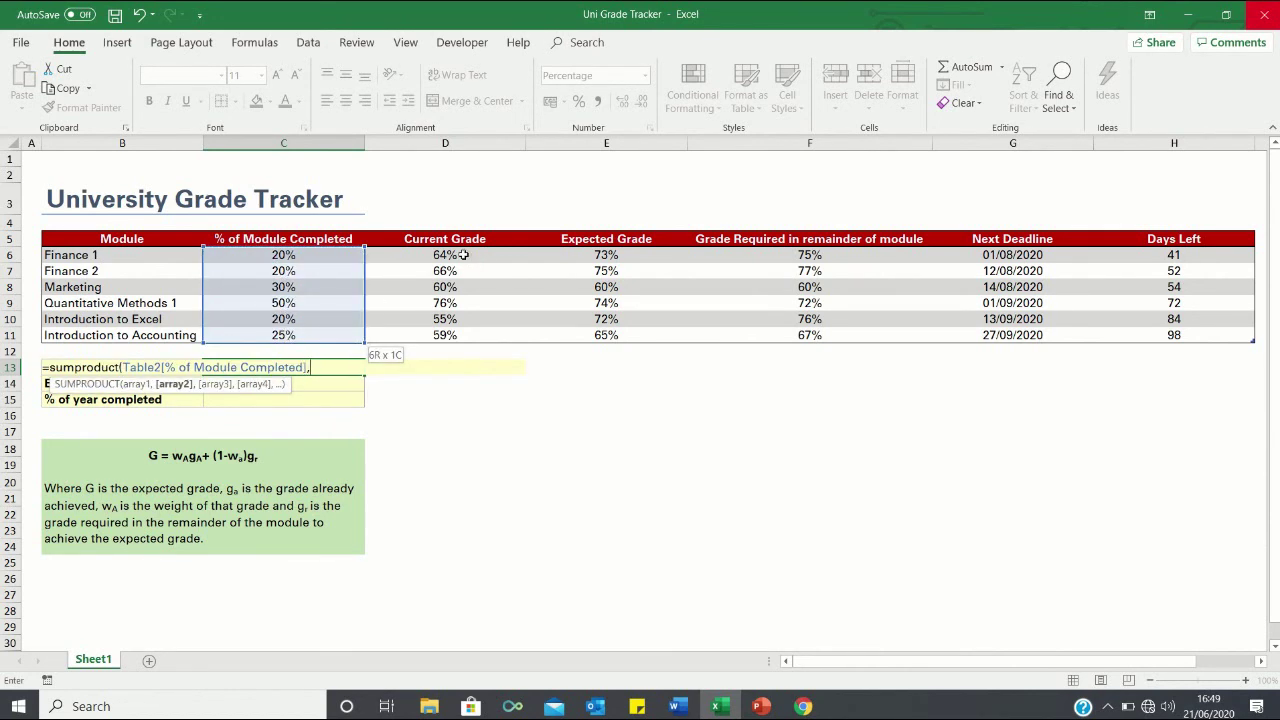
left_click_drag(460, 255, 459, 334)
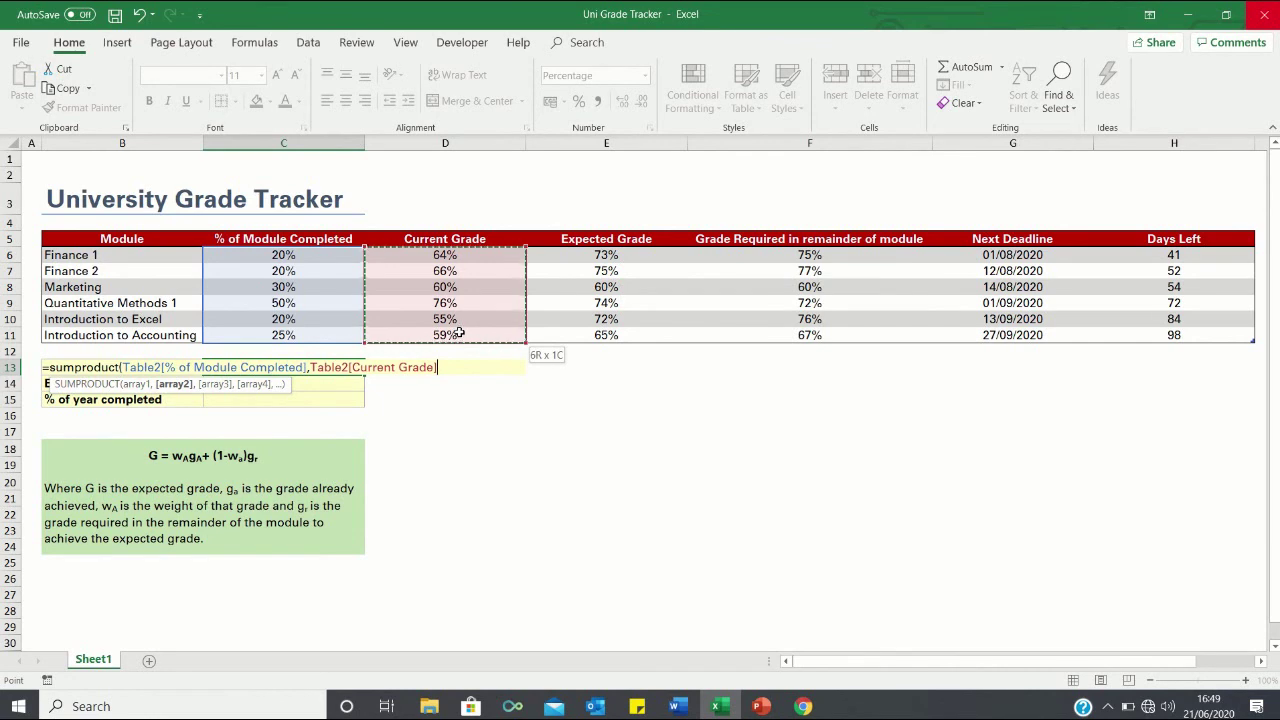
type(")/")
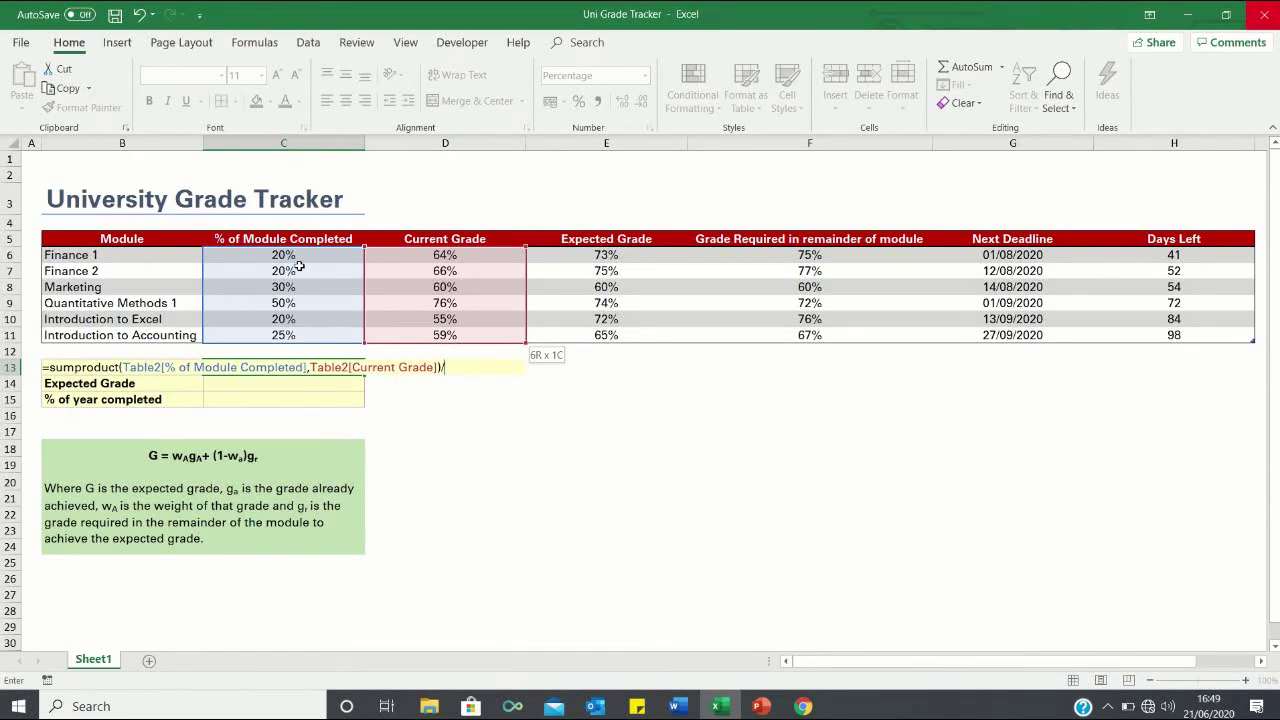
type("sum(")
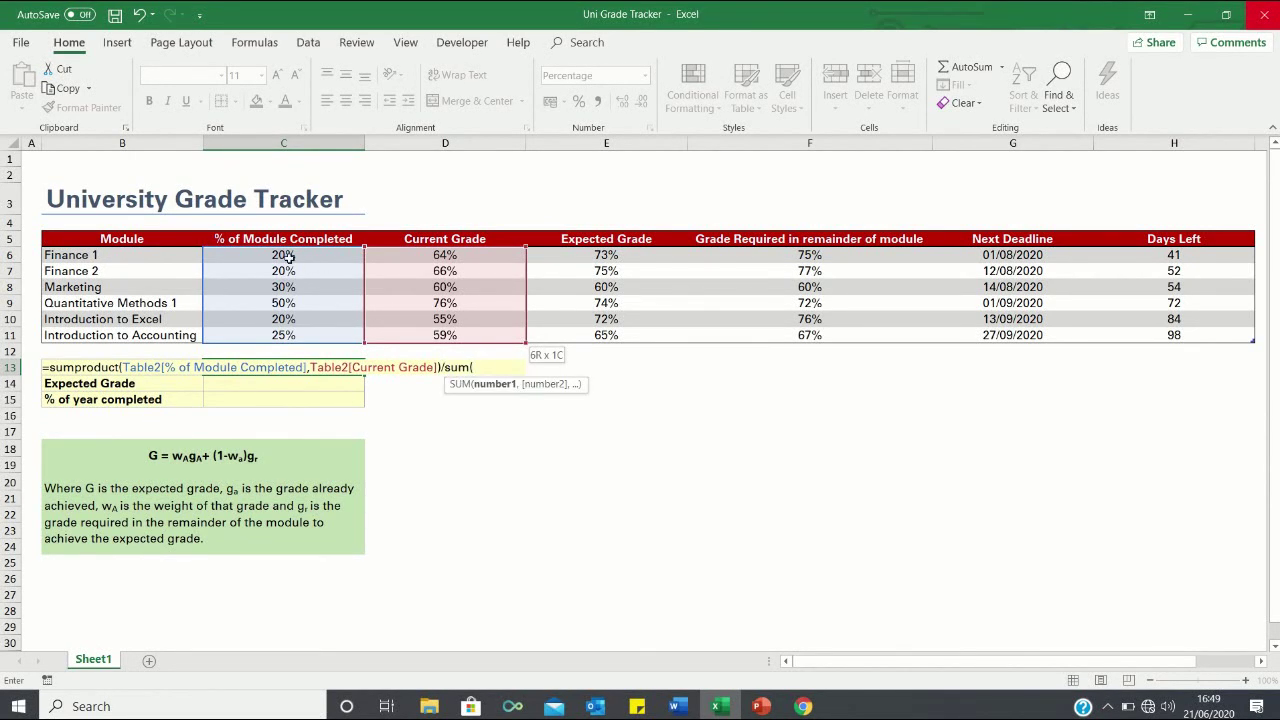
left_click_drag(285, 255, 288, 335)
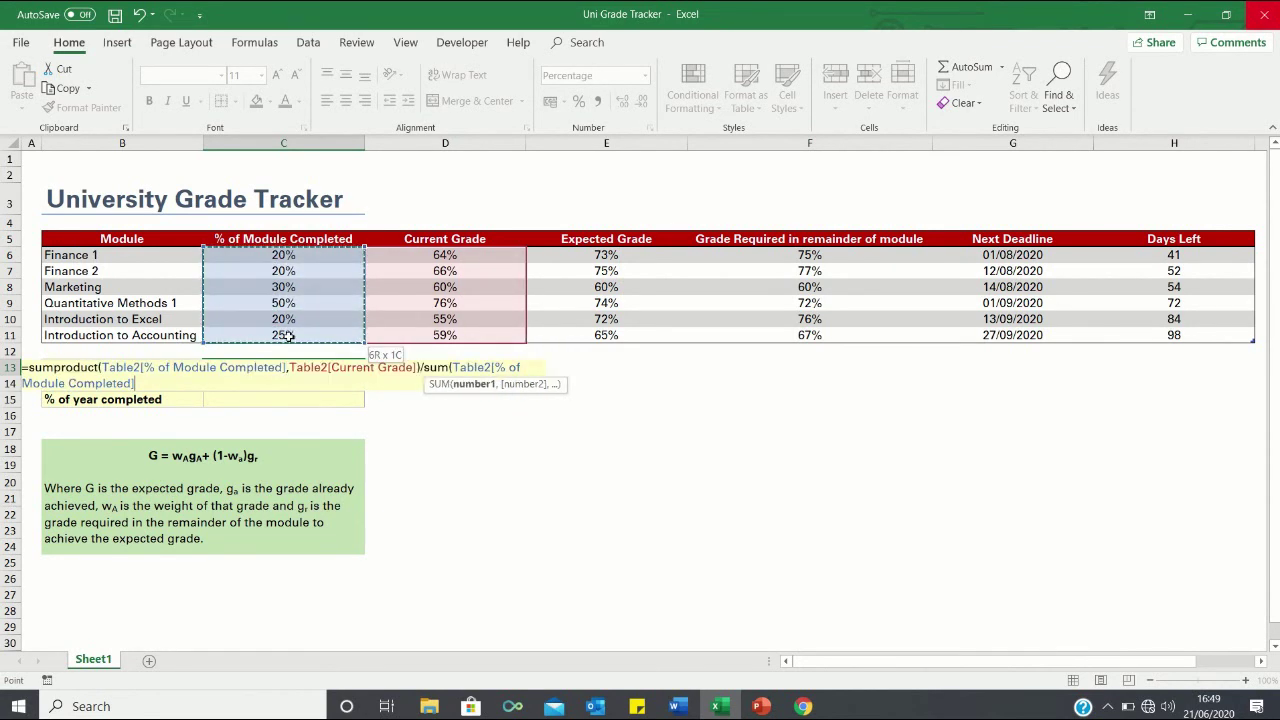
type(")")
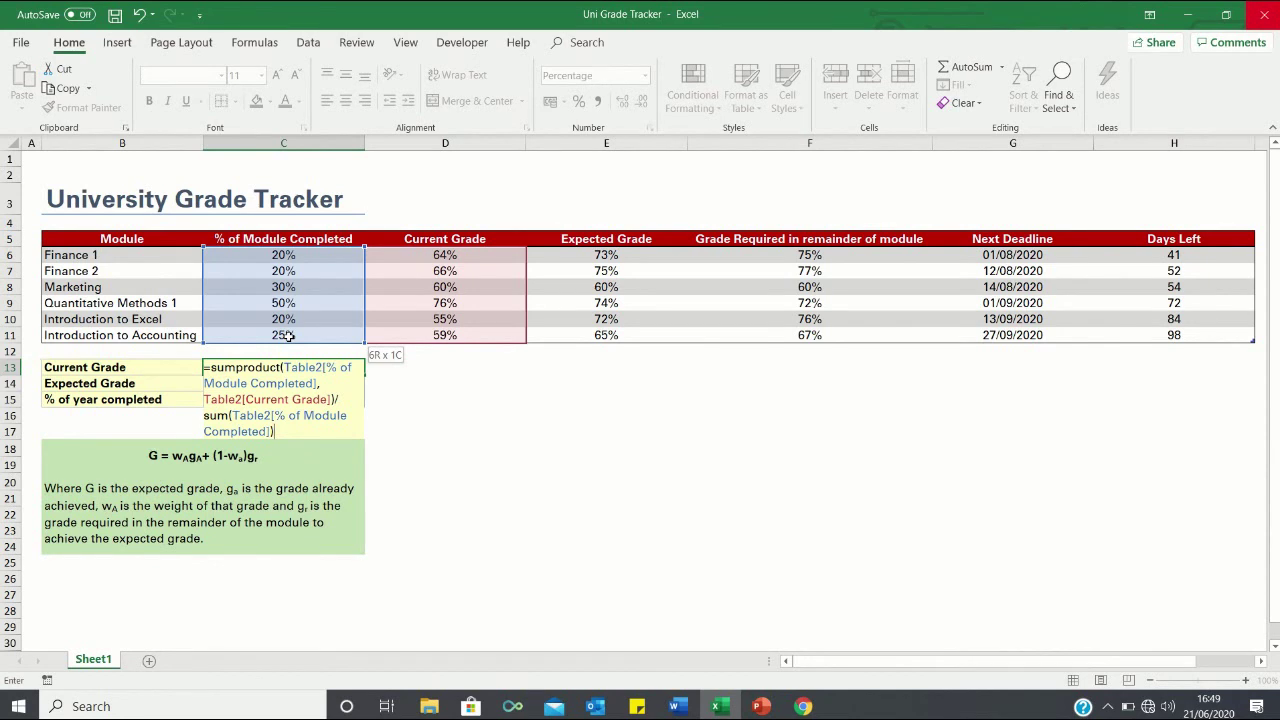
key("Return")
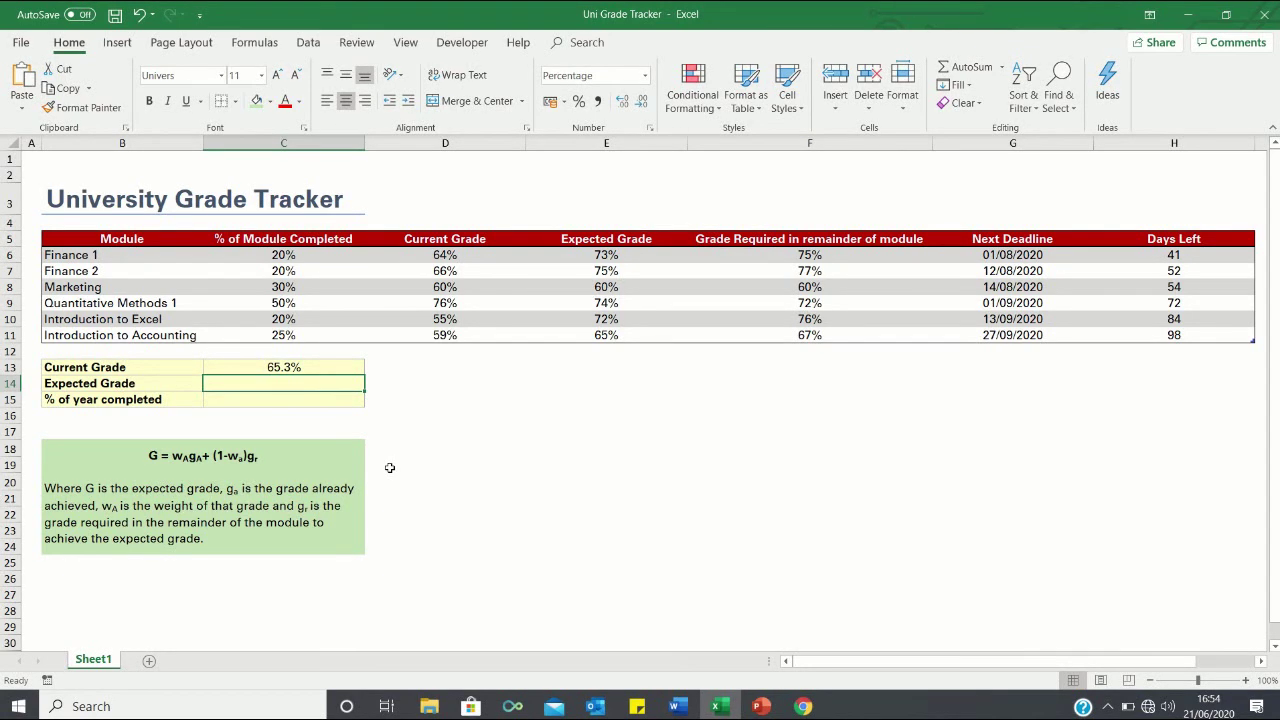
type("=average(")
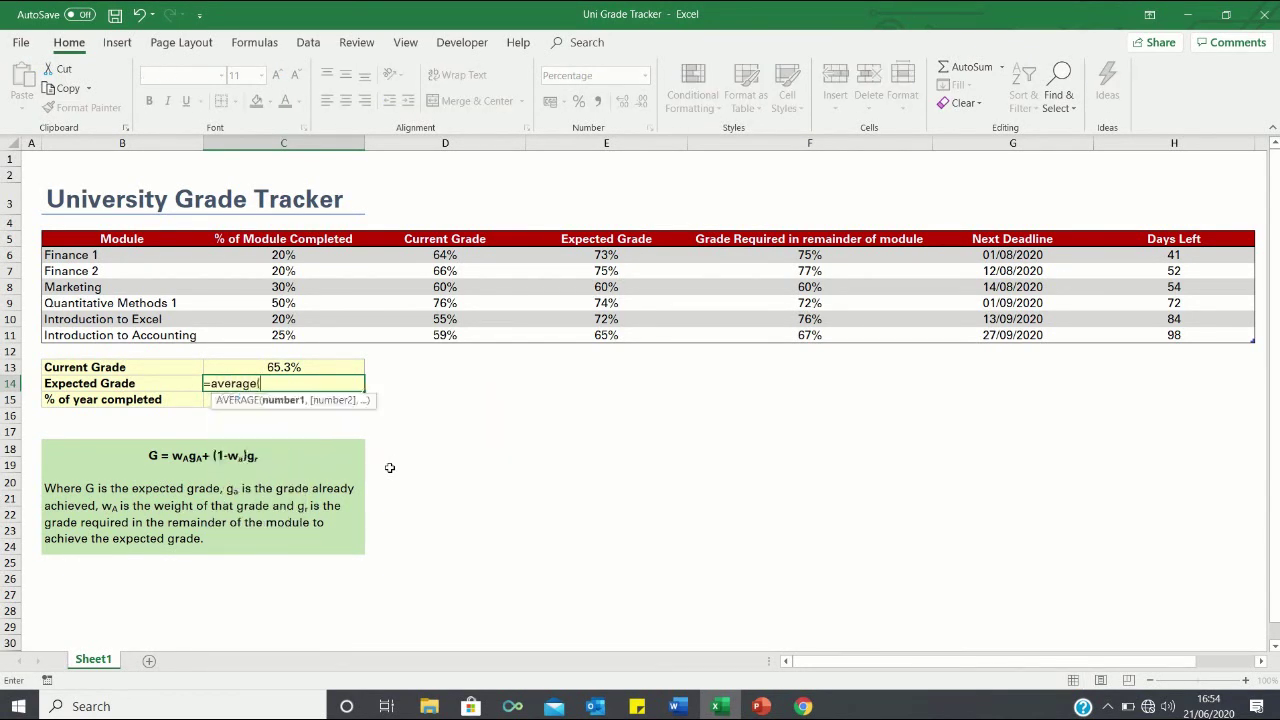
Finish =AVERAGE(Table2[Expected Grade]) in C14 so the Expected Grade summary shows 69.8%.
left_click(627, 244)
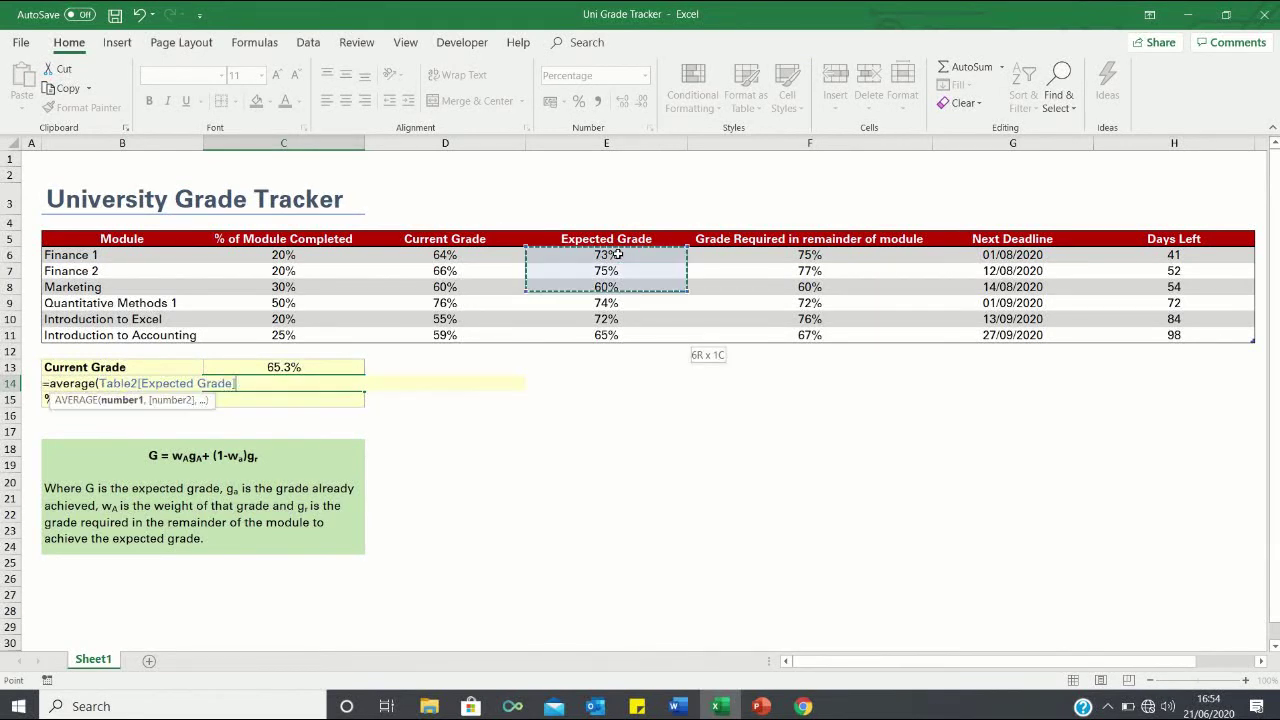
key("Return")
key("Up")
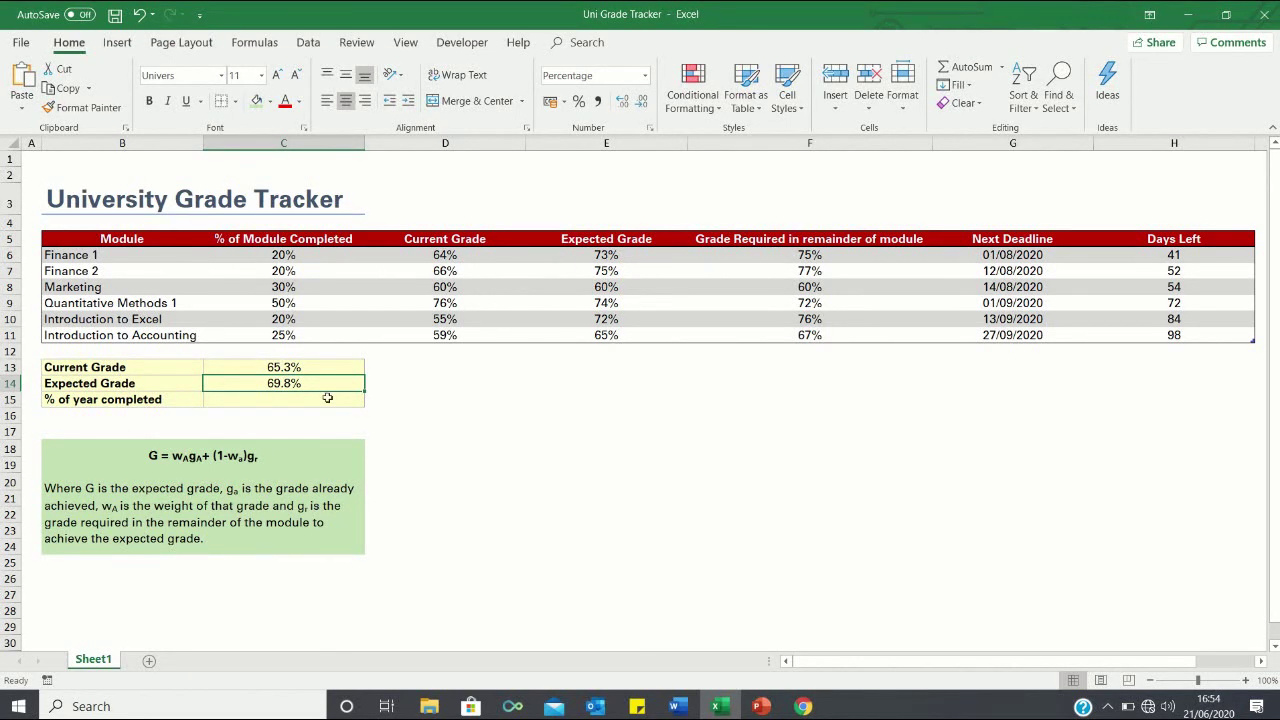
left_click(311, 367)
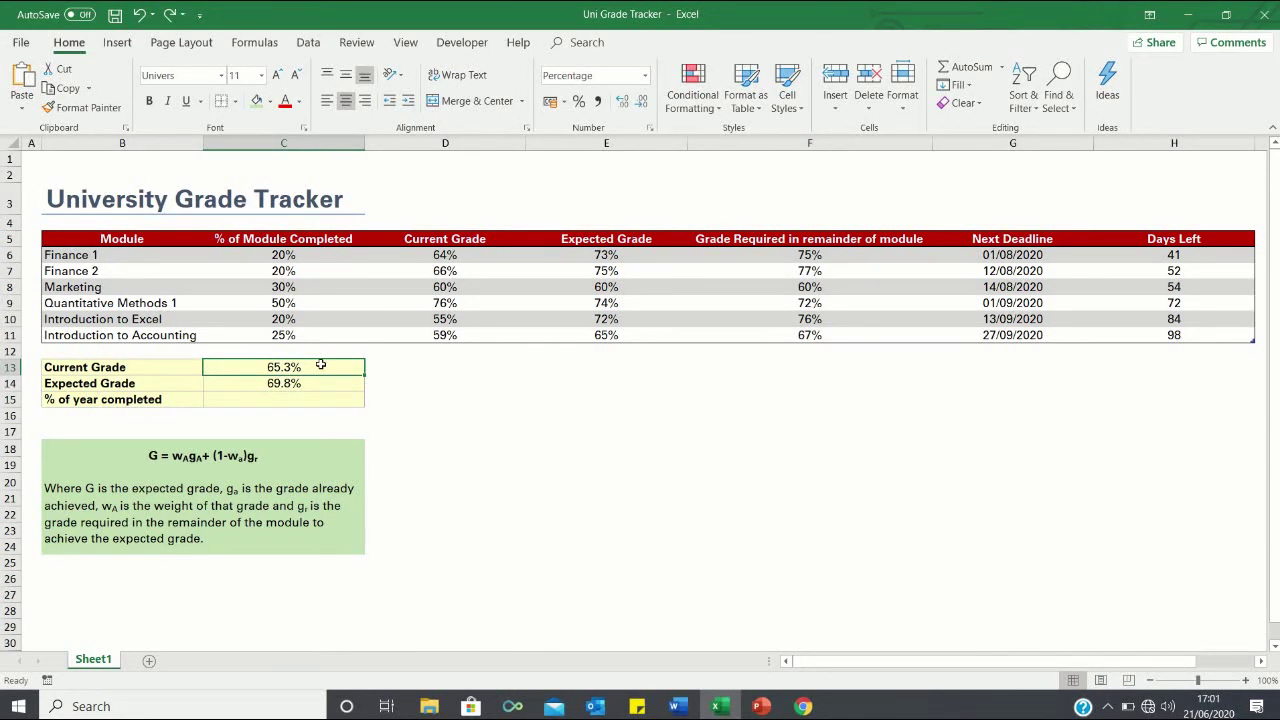
key("Down")
key("Down")
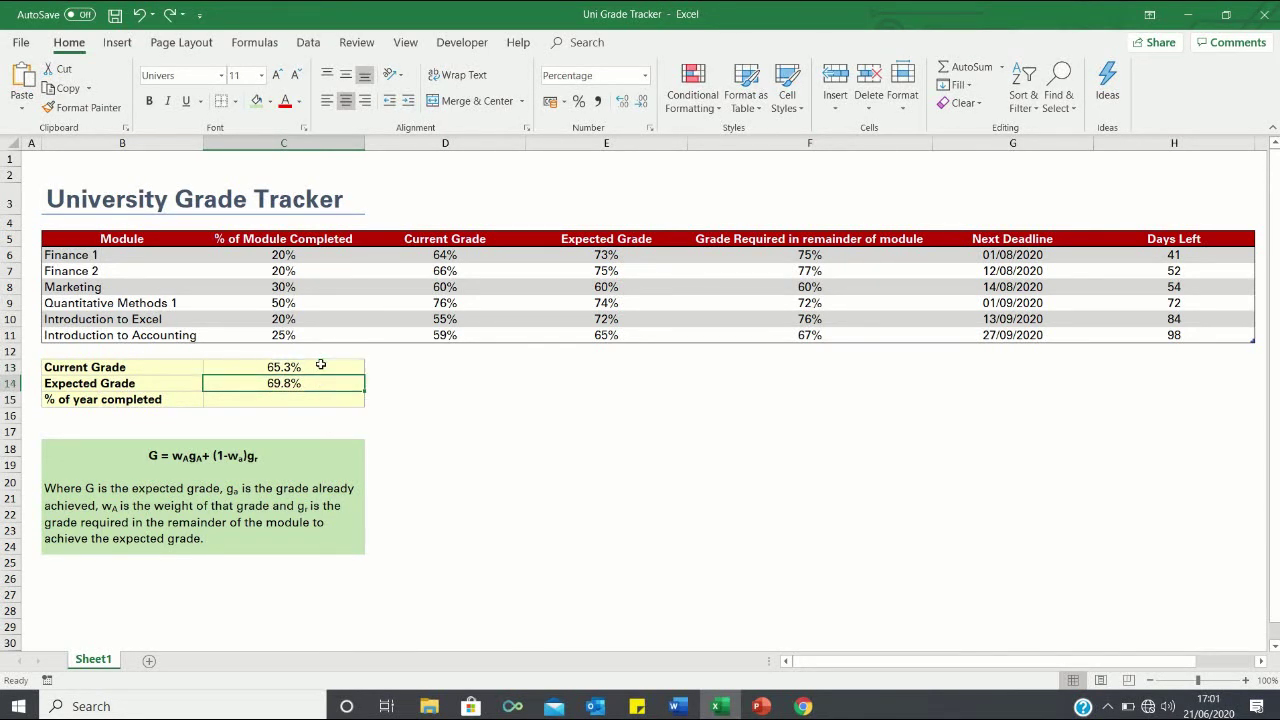
key("shift+Left")
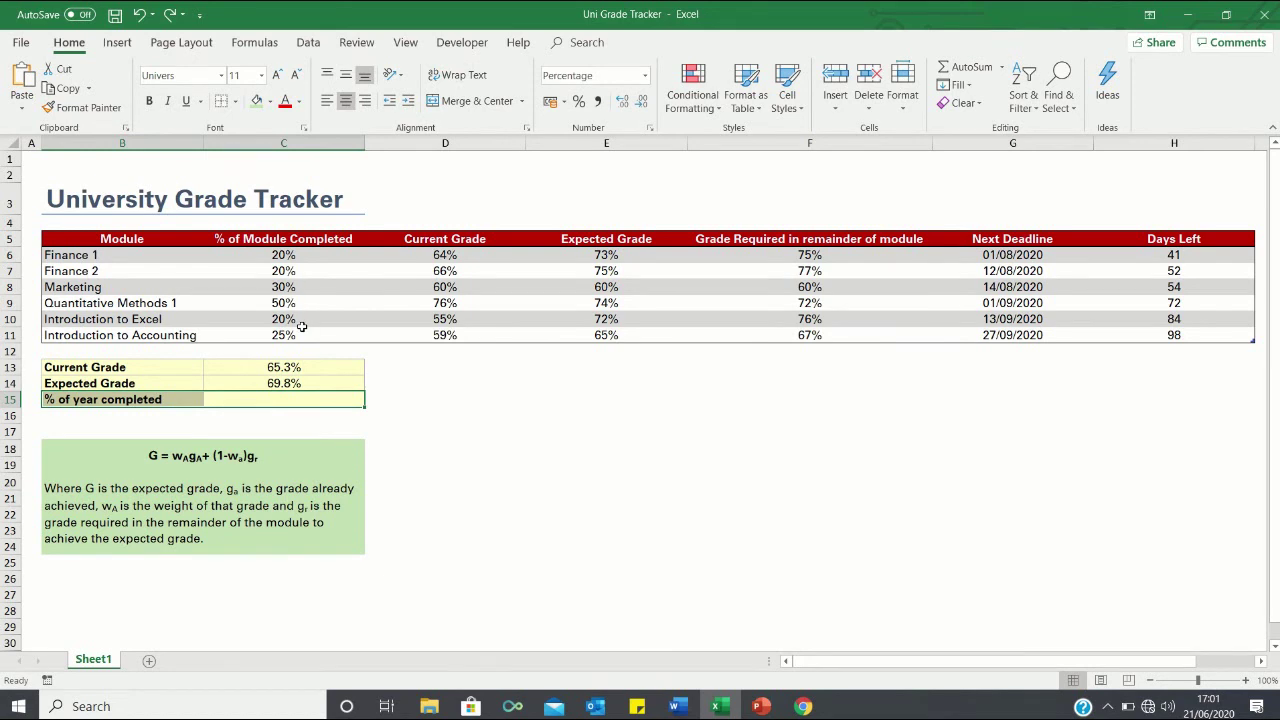
Enter =SUM(C6:C11)/COUNT(C6:C11) in C15, giving 27.5% of year completed.
left_click(297, 399)
type("=sum(")
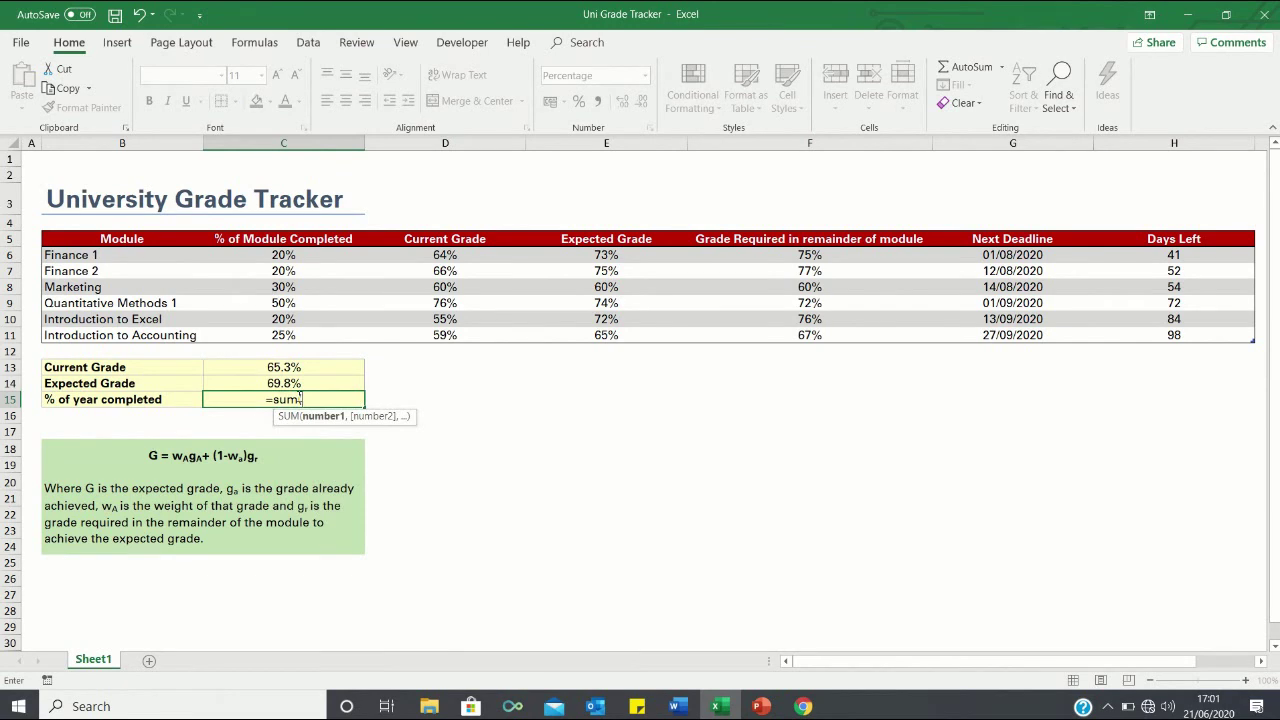
left_click_drag(283, 253, 288, 333)
type(")/count(")
left_click_drag(283, 254, 283, 334)
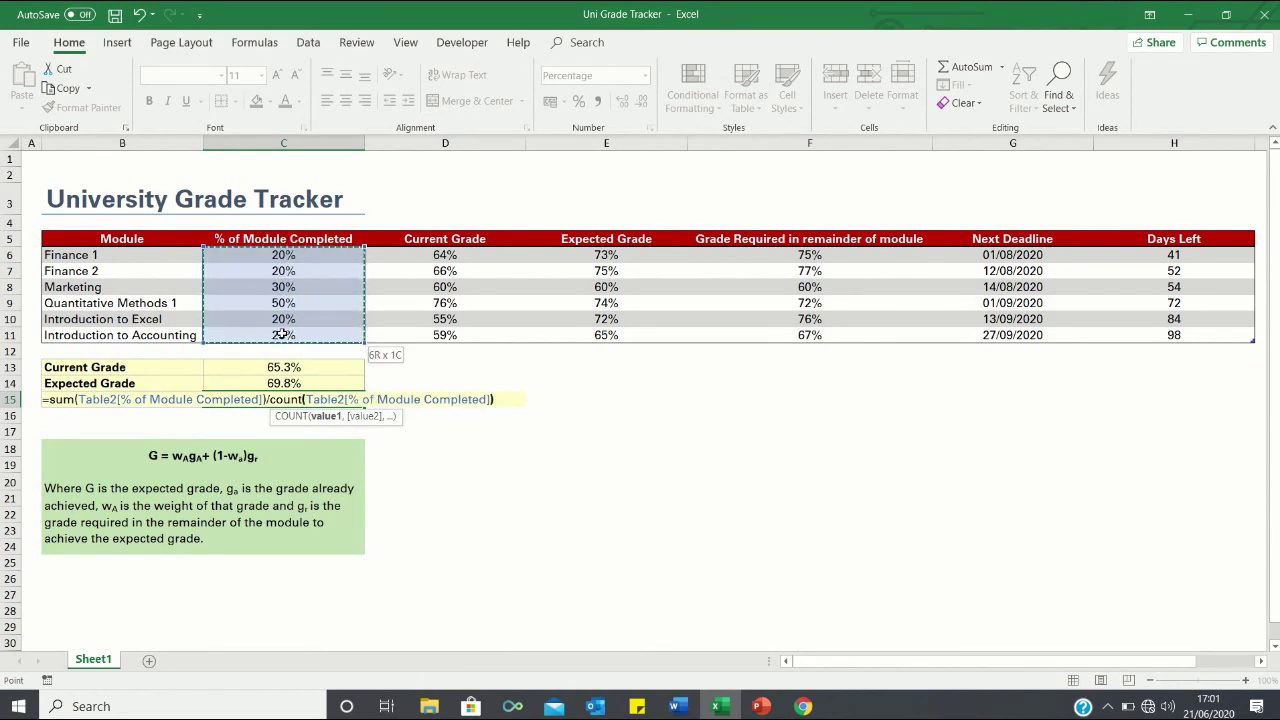
key("Return")
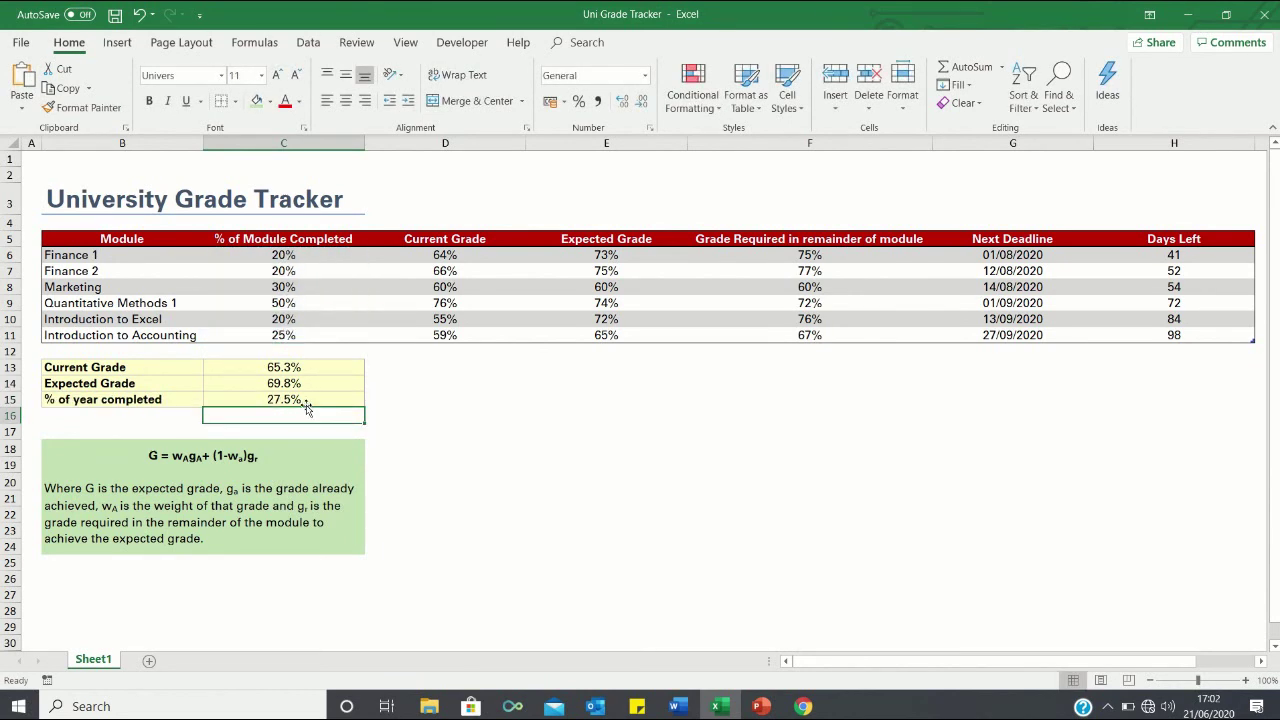
left_click(306, 400)
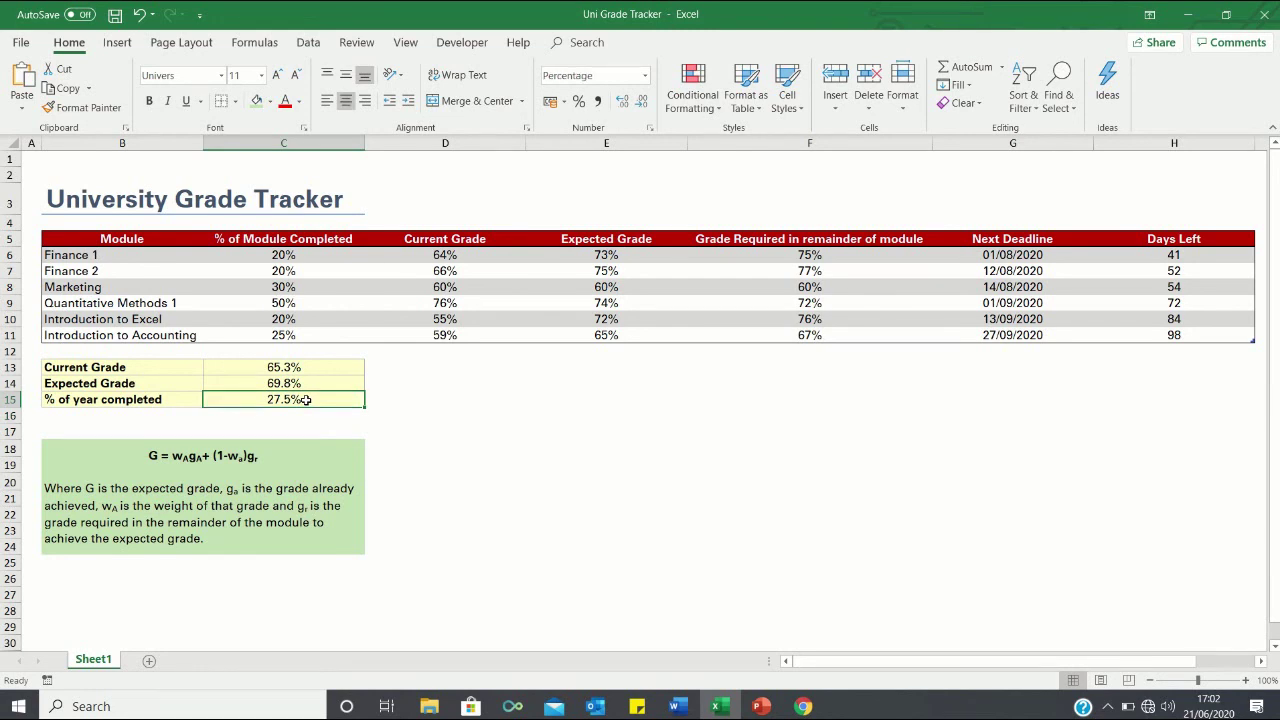
left_click(310, 367)
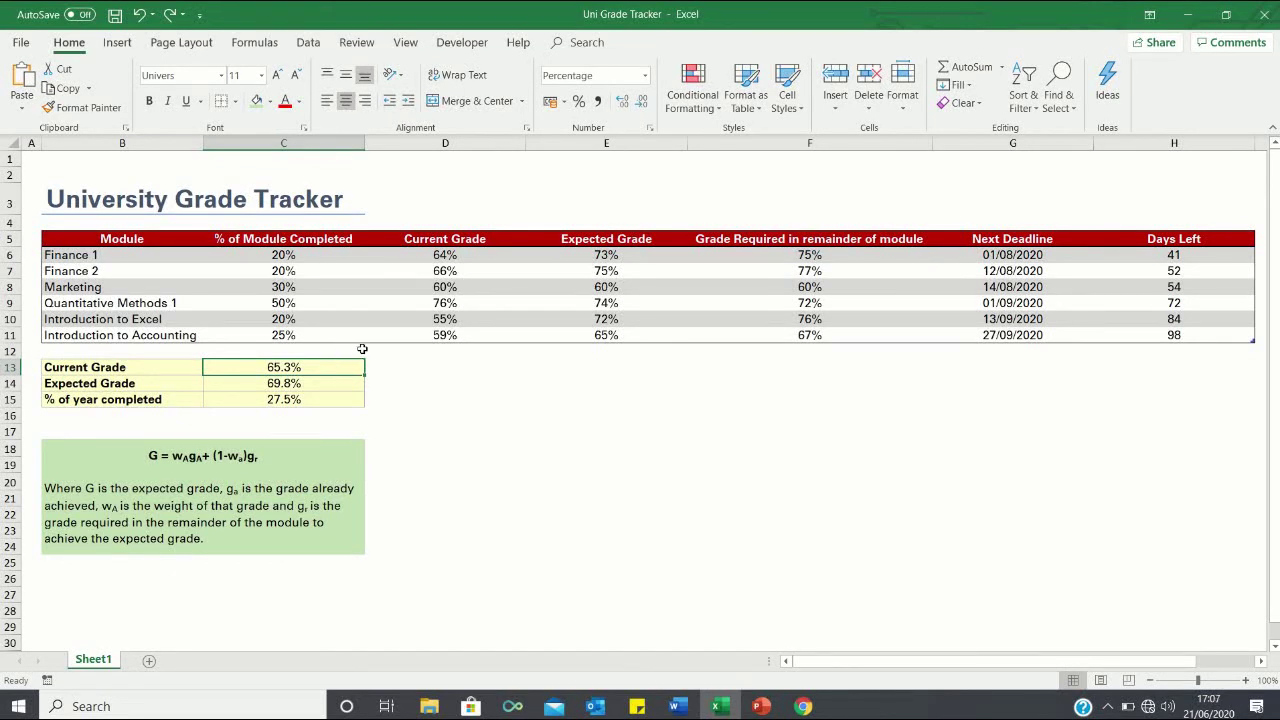
Insert a clustered column chart of Module against Current Grade and place it below the table.
left_click_drag(150, 235, 151, 330)
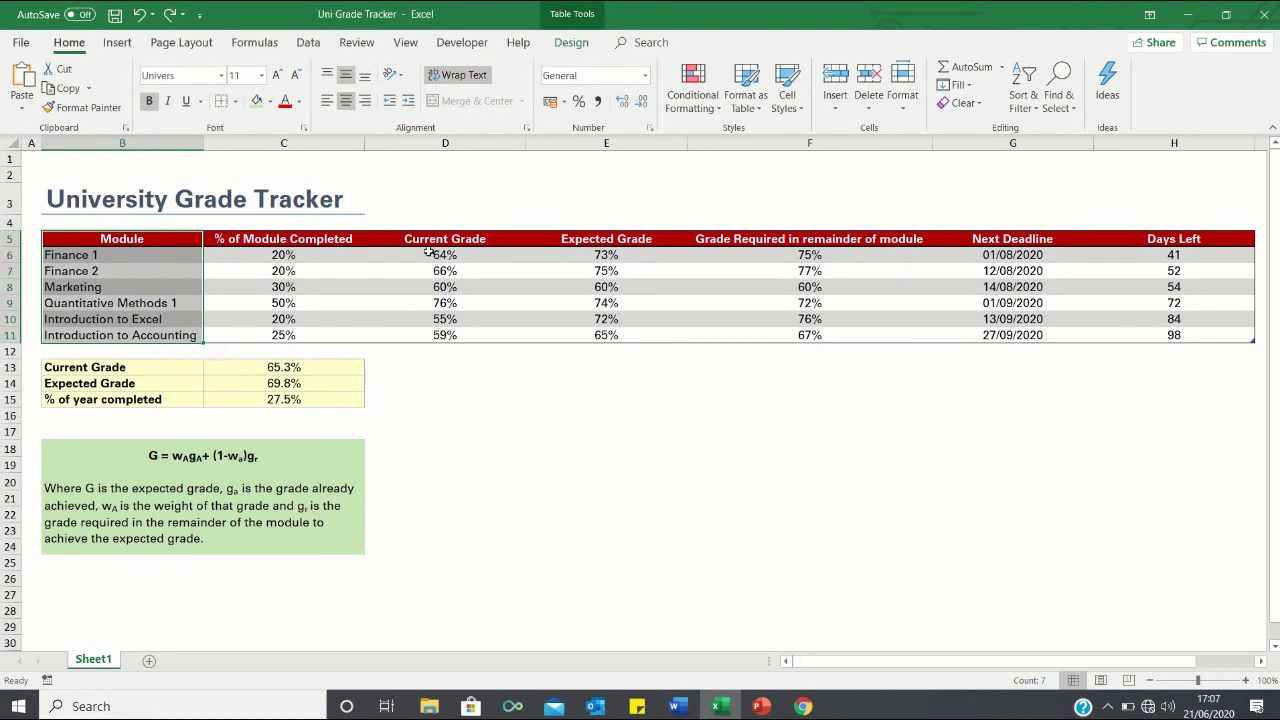
left_click_drag(421, 237, 421, 332, "ctrl")
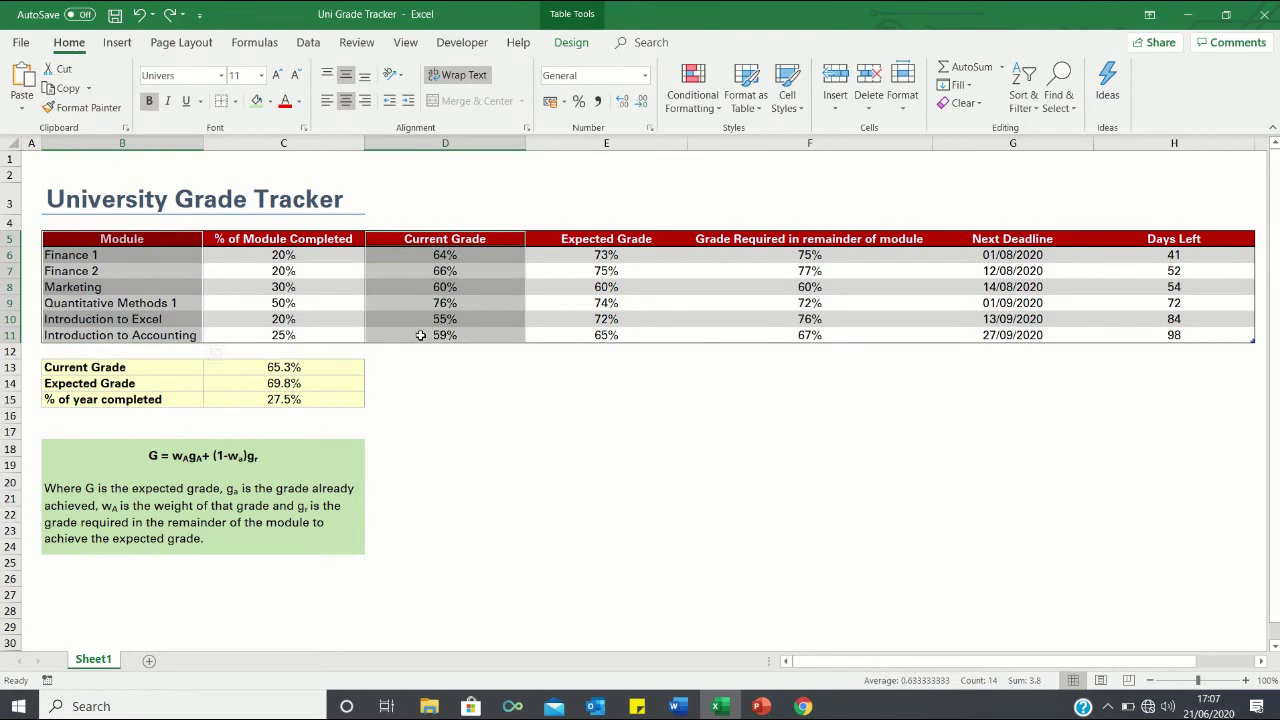
left_click(117, 42)
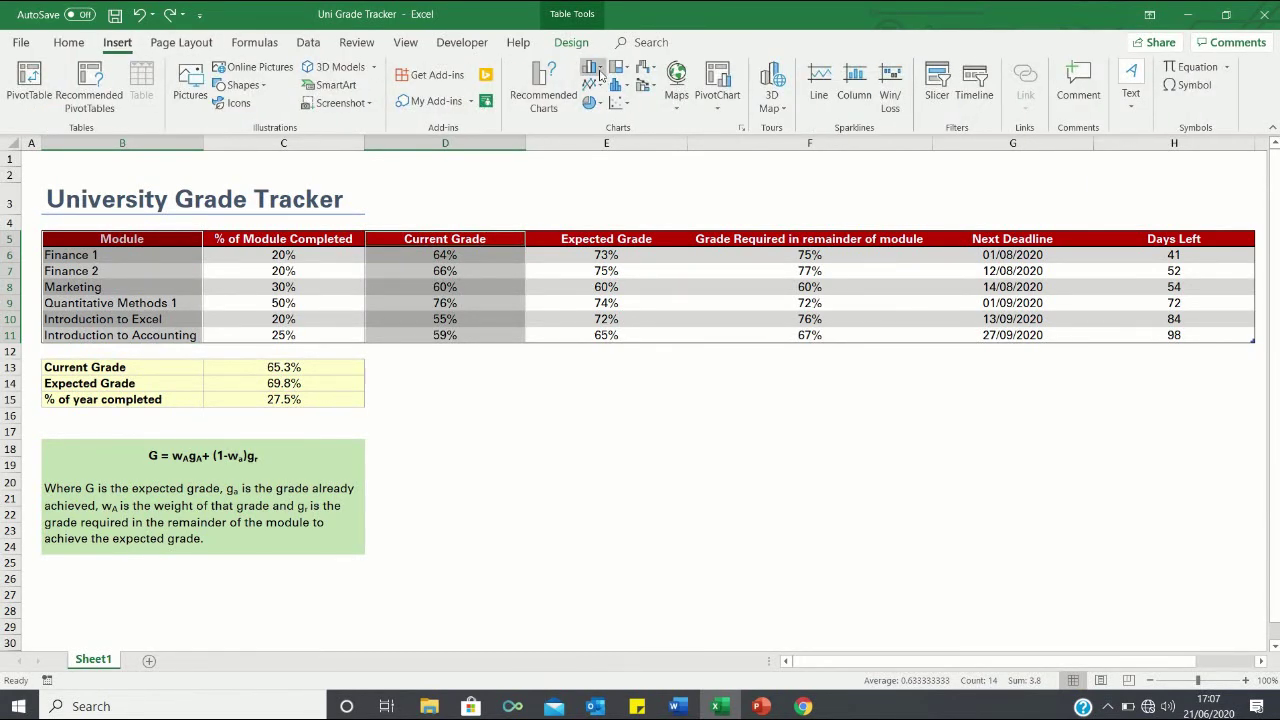
left_click(593, 68)
left_click(614, 124)
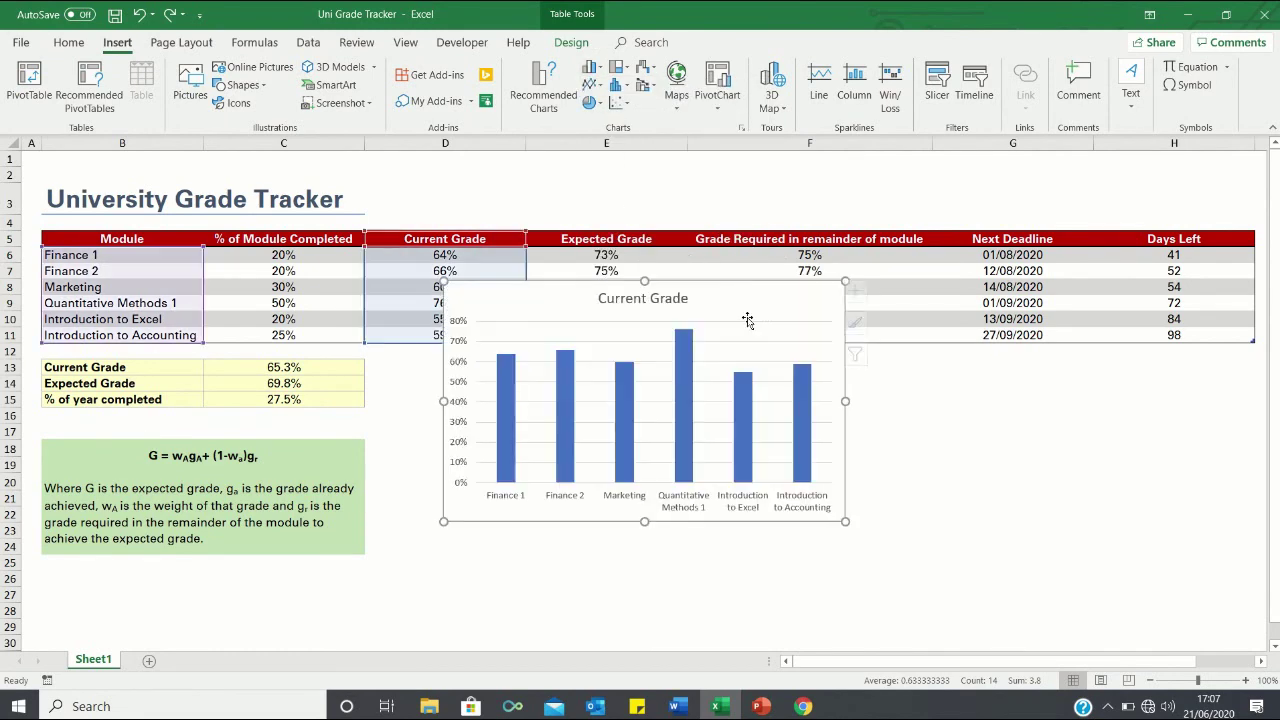
left_click_drag(743, 316, 713, 375)
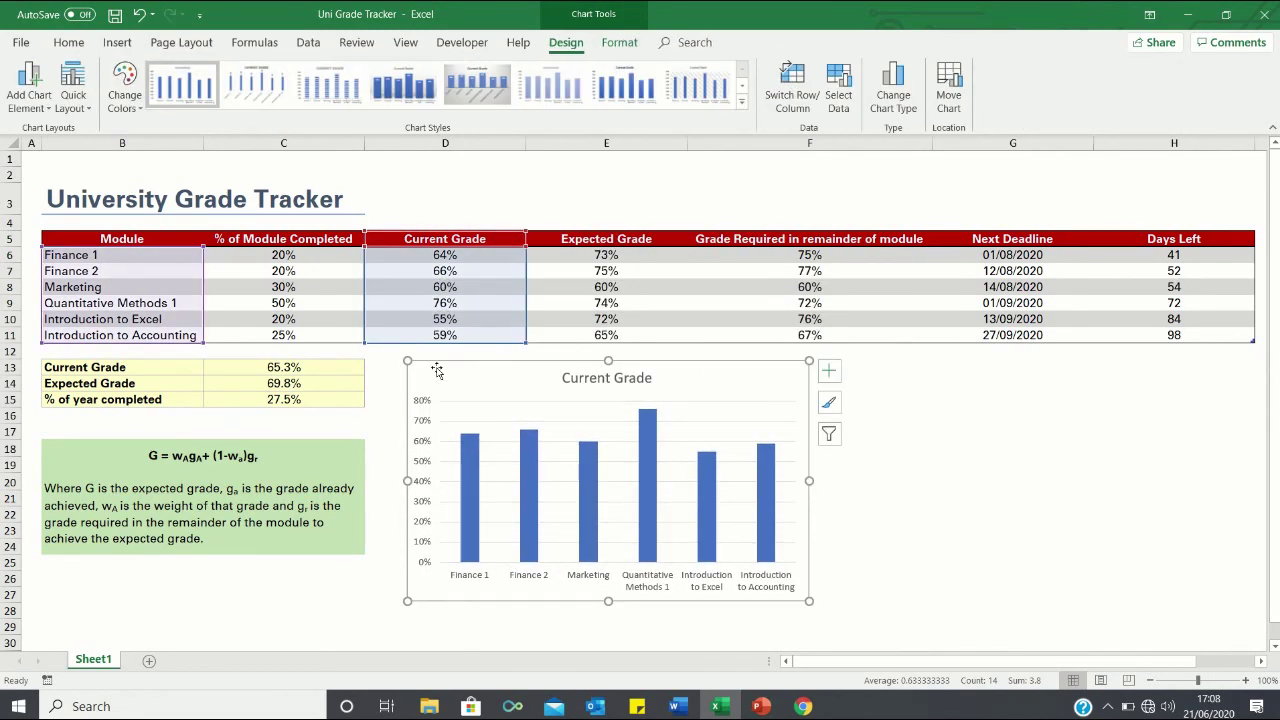
Apply the third chart style and add percentage data labels above each bar.
left_click(328, 90)
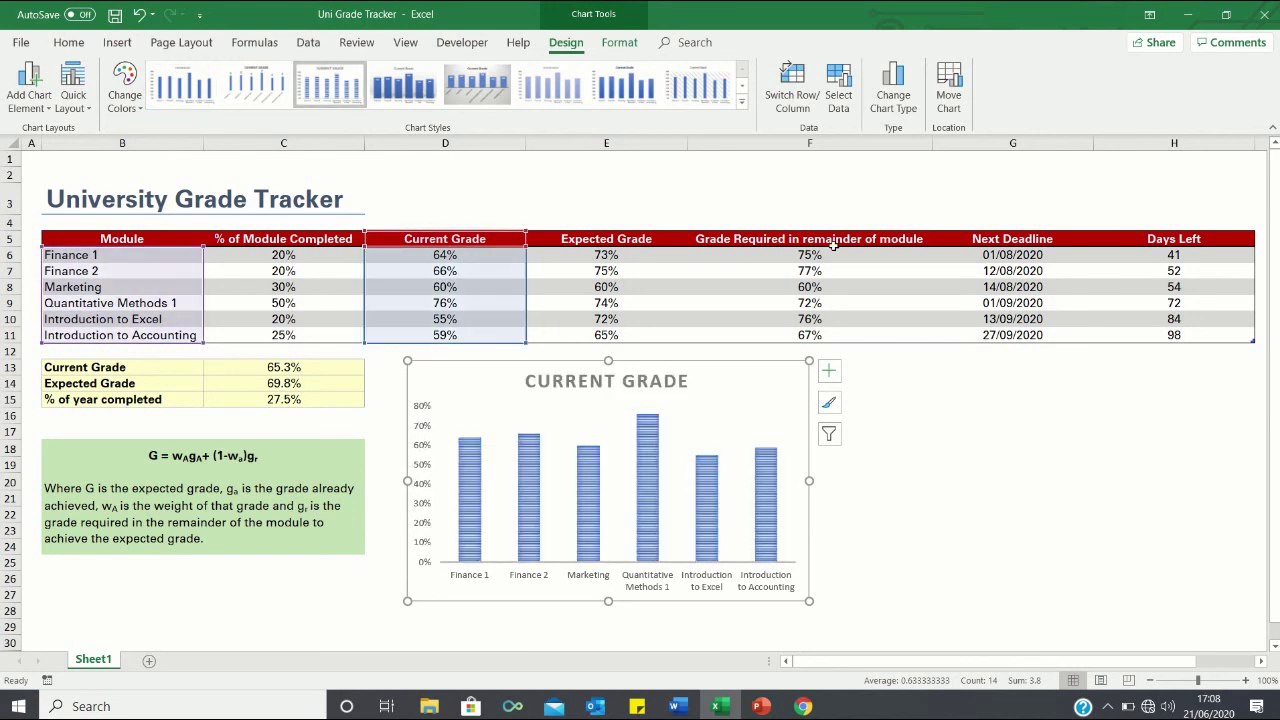
left_click(831, 371)
left_click(868, 442)
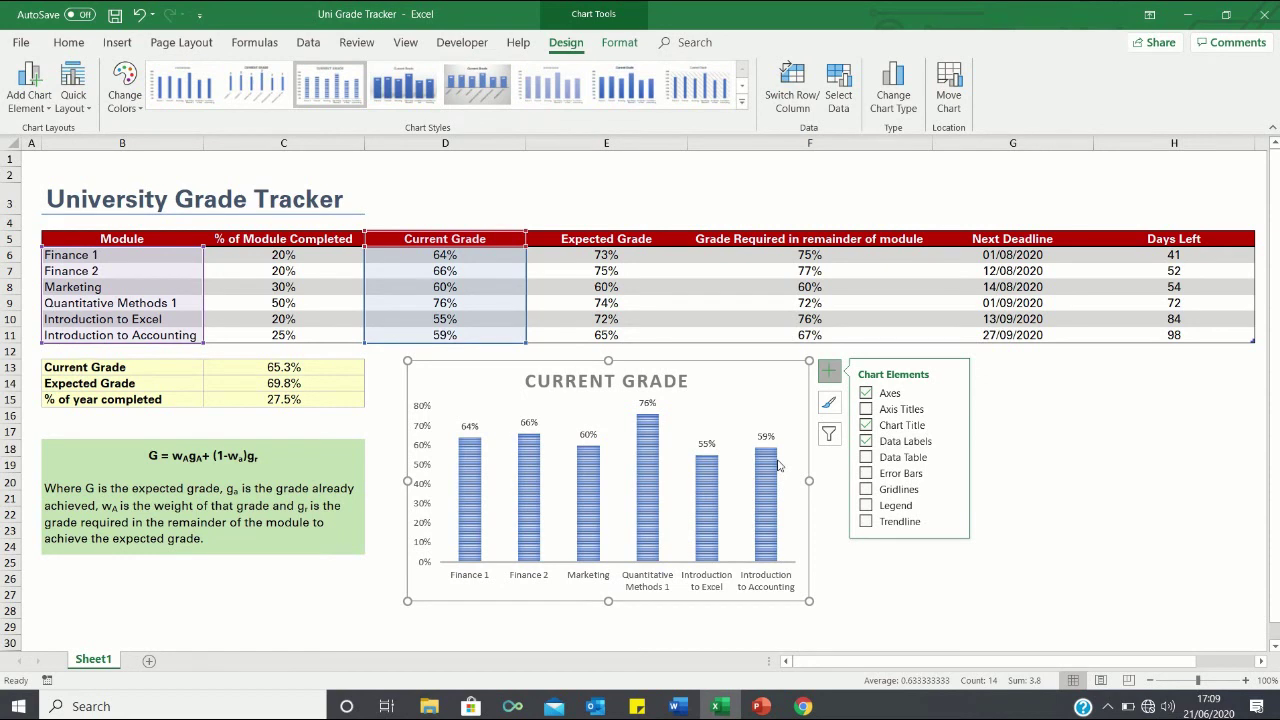
mouse_move(779, 466)
left_click(1004, 368)
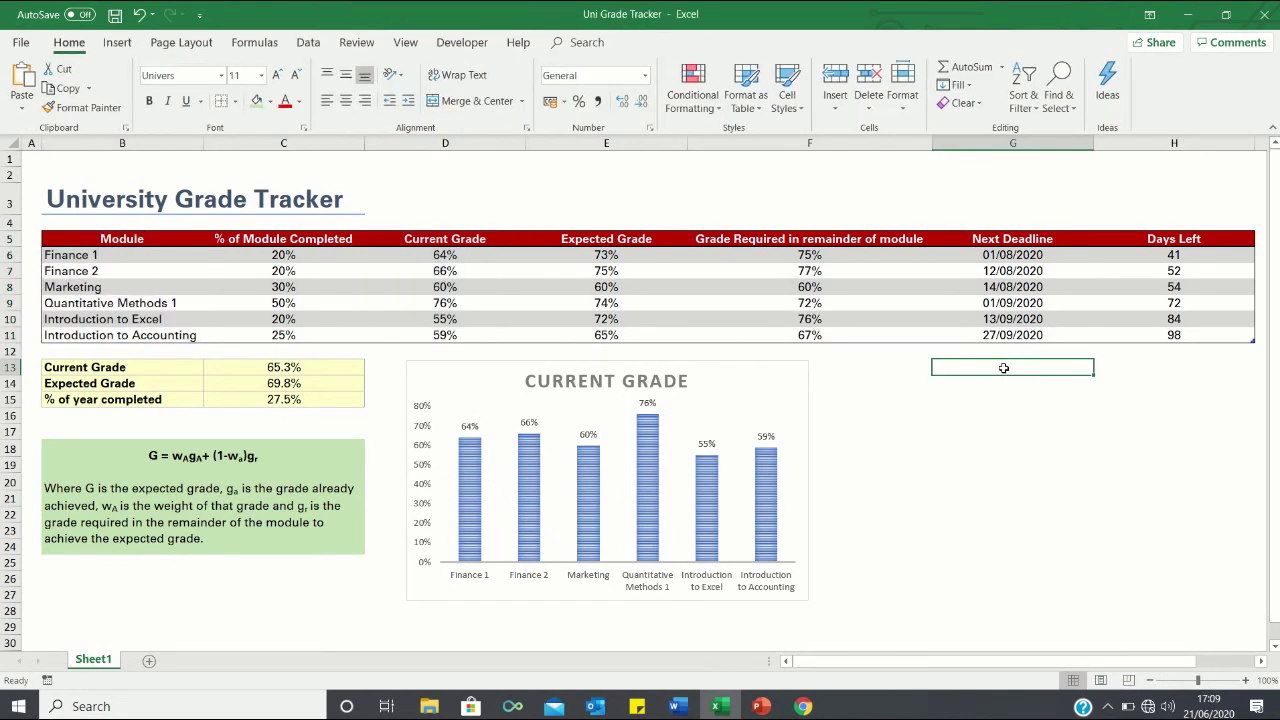
Paste a copy of the Current Grade chart at G13 and change its data to B5:B11 and E5:E11.
key("ctrl+v")
left_click_drag(1025, 374, 930, 378)
right_click(930, 378)
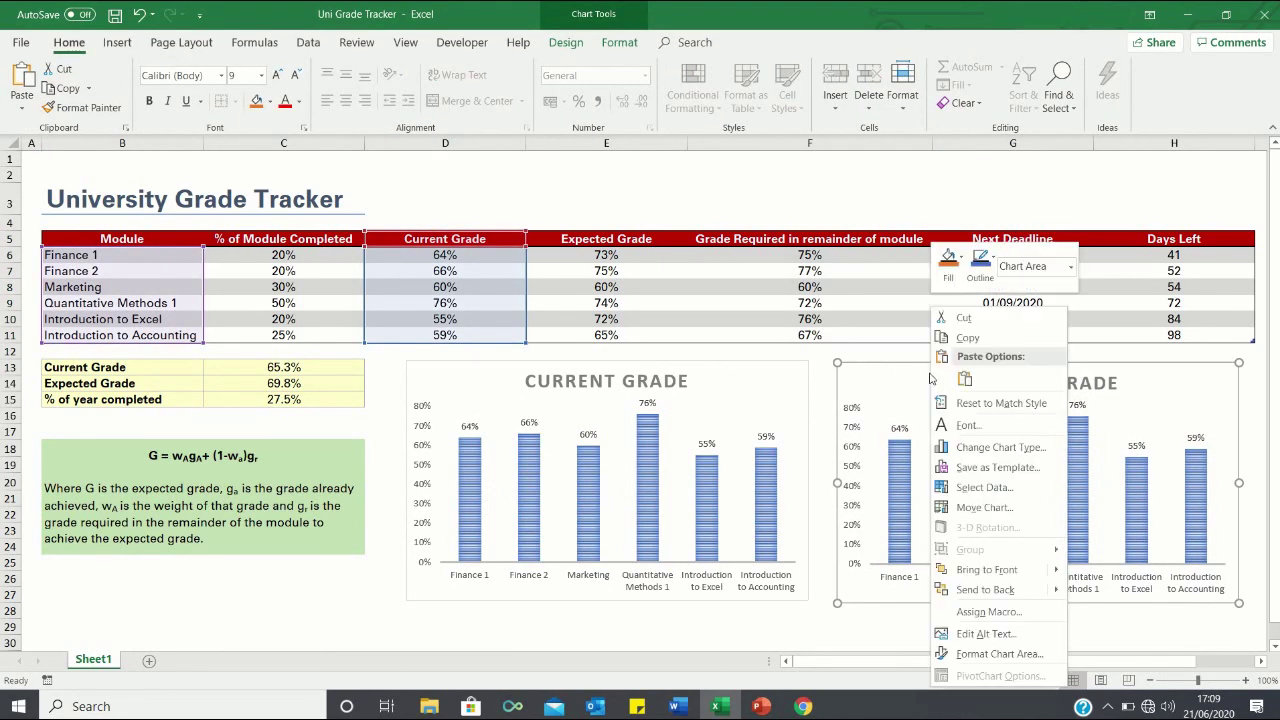
left_click(982, 488)
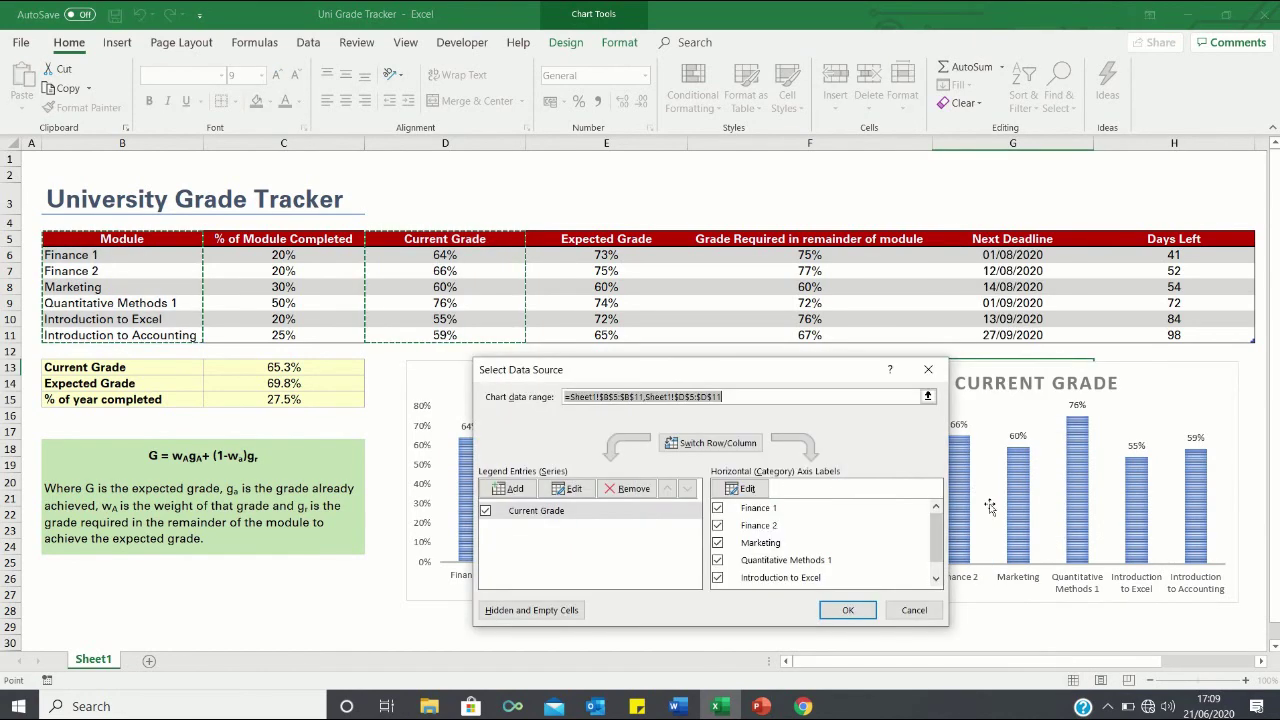
key("BackSpace")
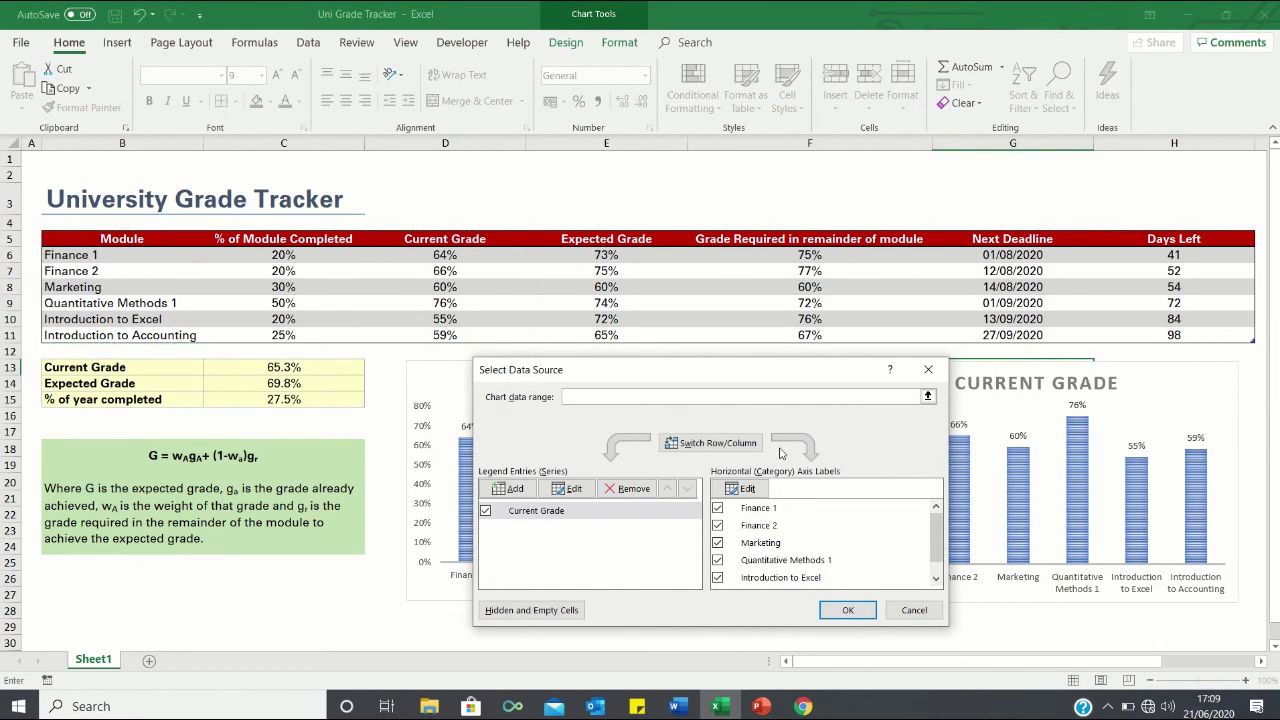
left_click_drag(127, 240, 127, 335)
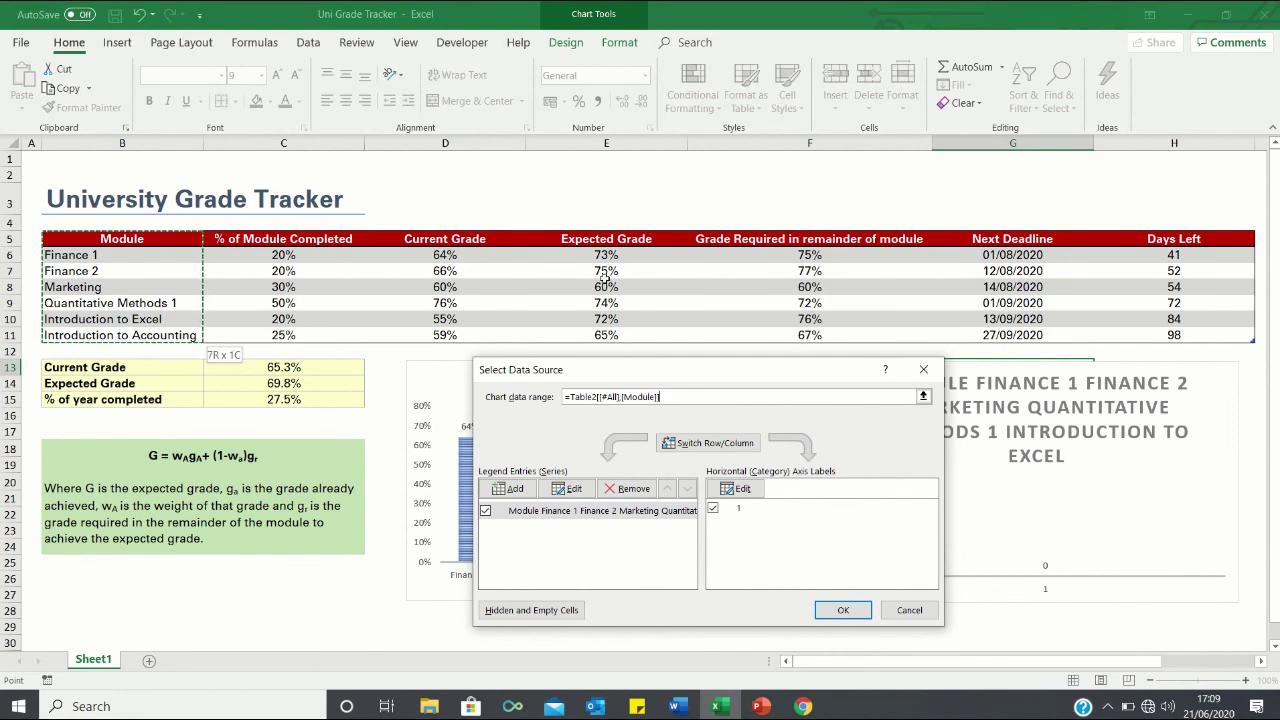
left_click_drag(606, 240, 606, 335, "ctrl")
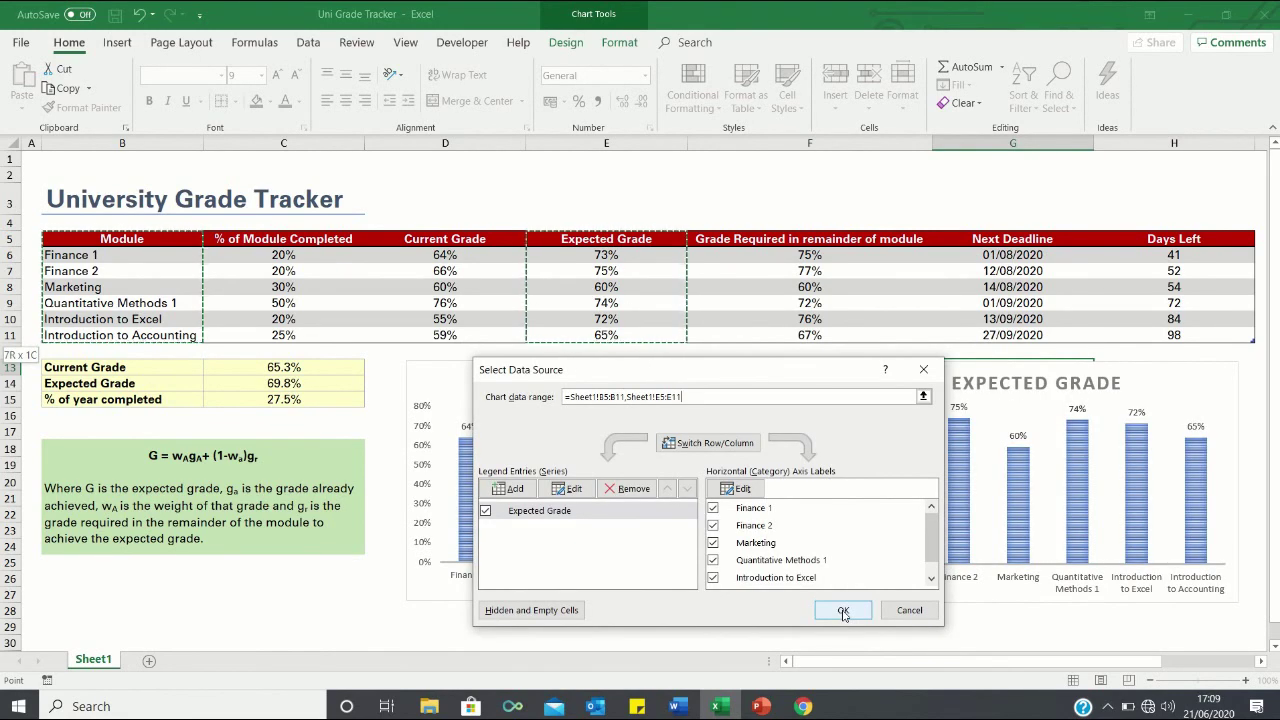
left_click(843, 611)
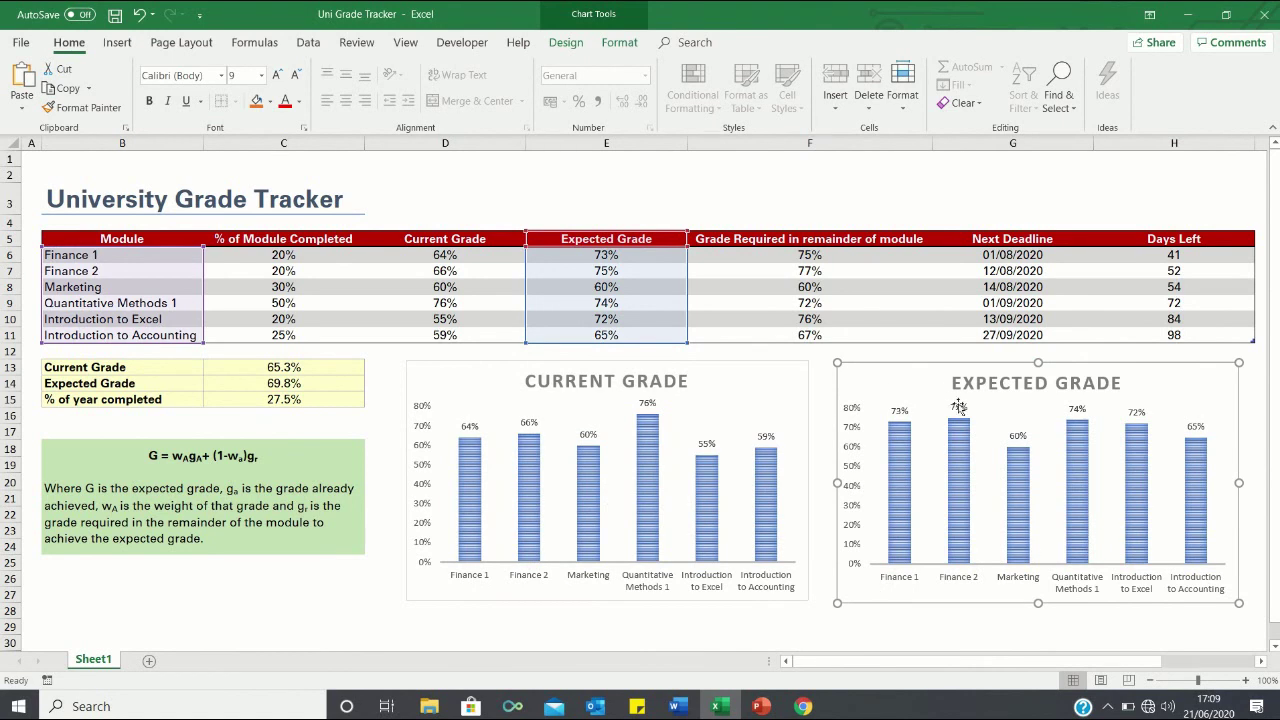
left_click_drag(922, 376, 934, 374)
left_click(935, 628)
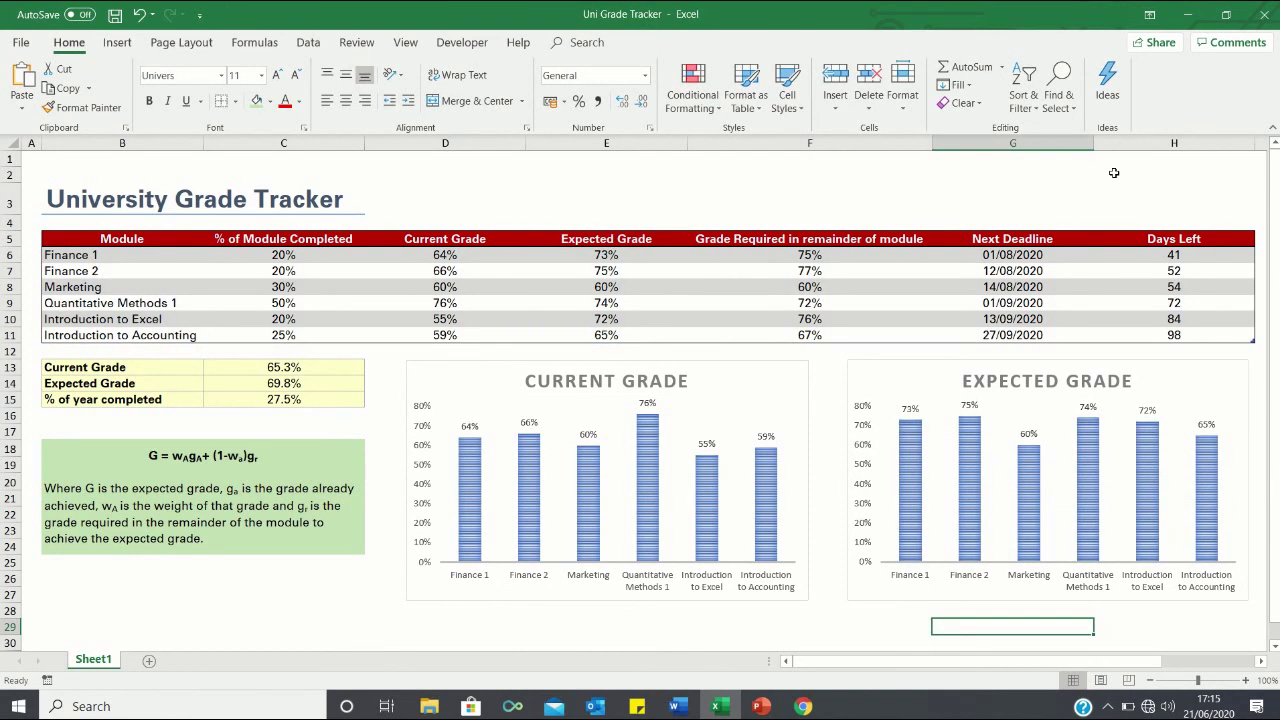